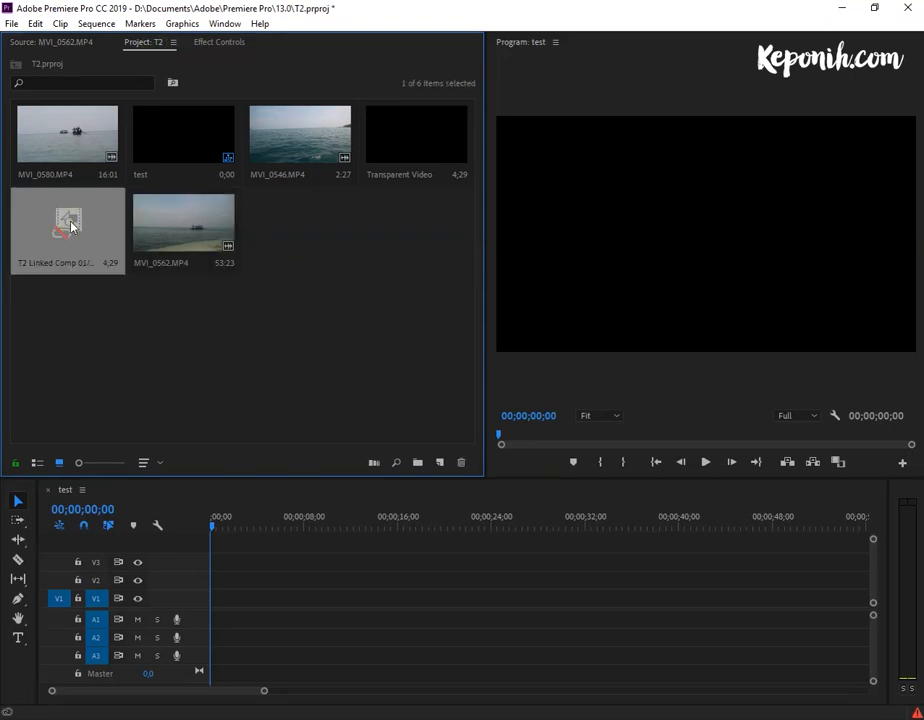
Delete the T2 Linked Comp 01, MVI_0580.MP4, MVI_0546.MP4 and Transparent Video items from the project.
{"action": "key", "text": "Delete"}
{"action": "left_click", "coordinate": [72, 142]}
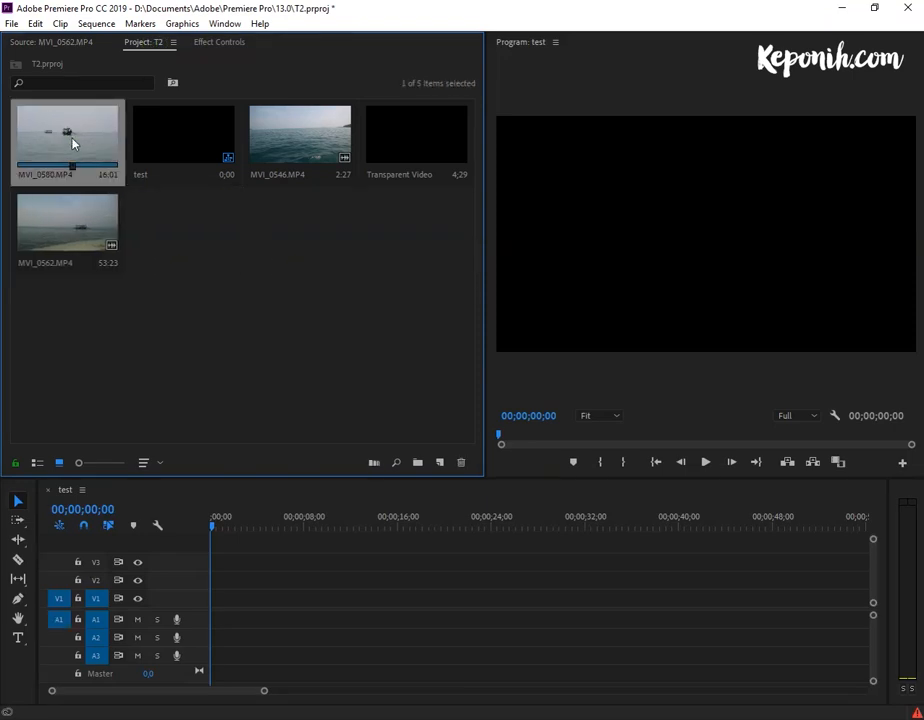
{"action": "key", "text": "Delete"}
{"action": "left_click", "coordinate": [207, 149]}
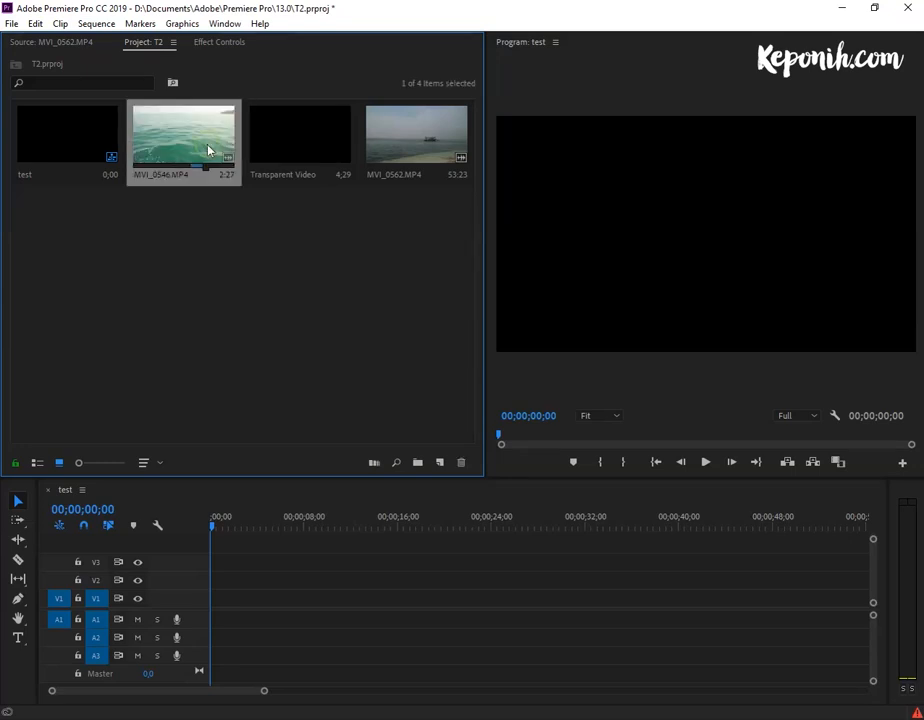
{"action": "key", "text": "Delete"}
{"action": "left_click", "coordinate": [206, 145]}
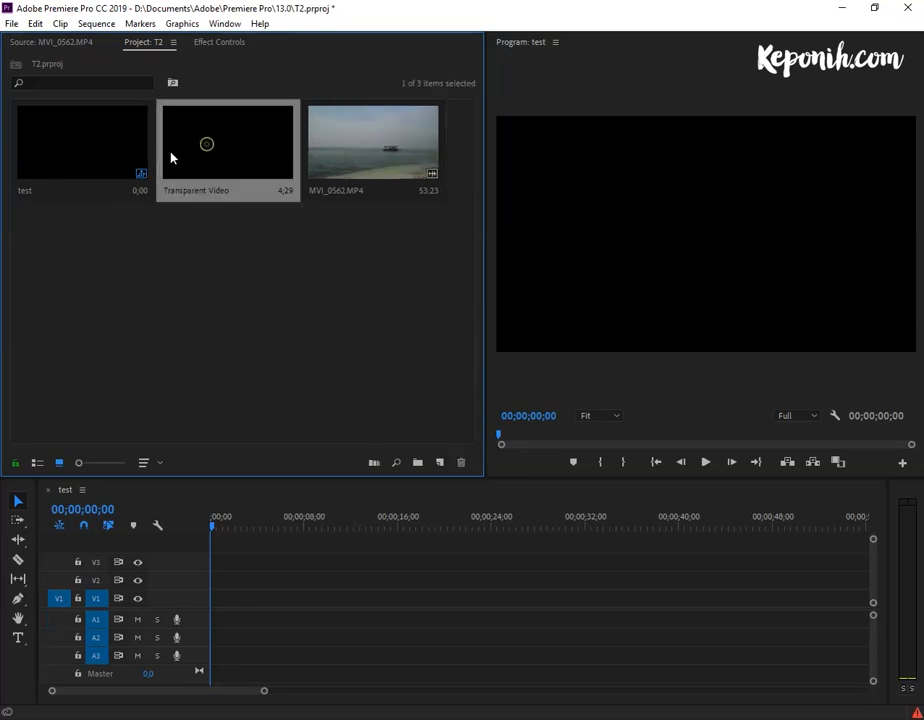
{"action": "key", "text": "Delete"}
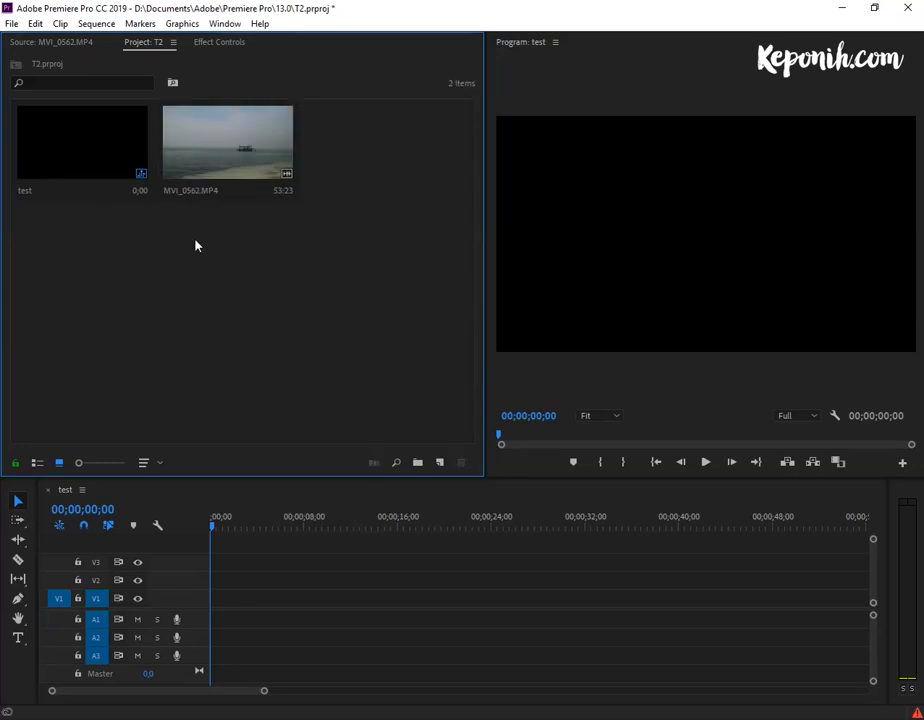
{"action": "right_click", "coordinate": [173, 259]}
{"action": "left_click", "coordinate": [144, 222]}
{"action": "left_click", "coordinate": [223, 128]}
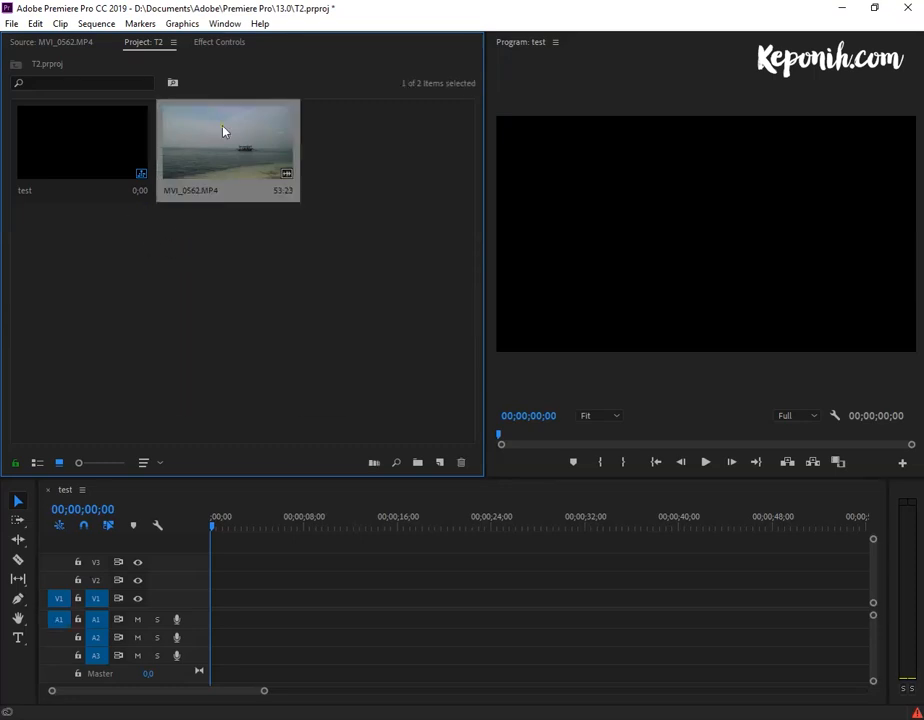
Search the effects for "write" and locate the Write-on effect under Generate.
{"action": "left_click", "coordinate": [215, 42]}
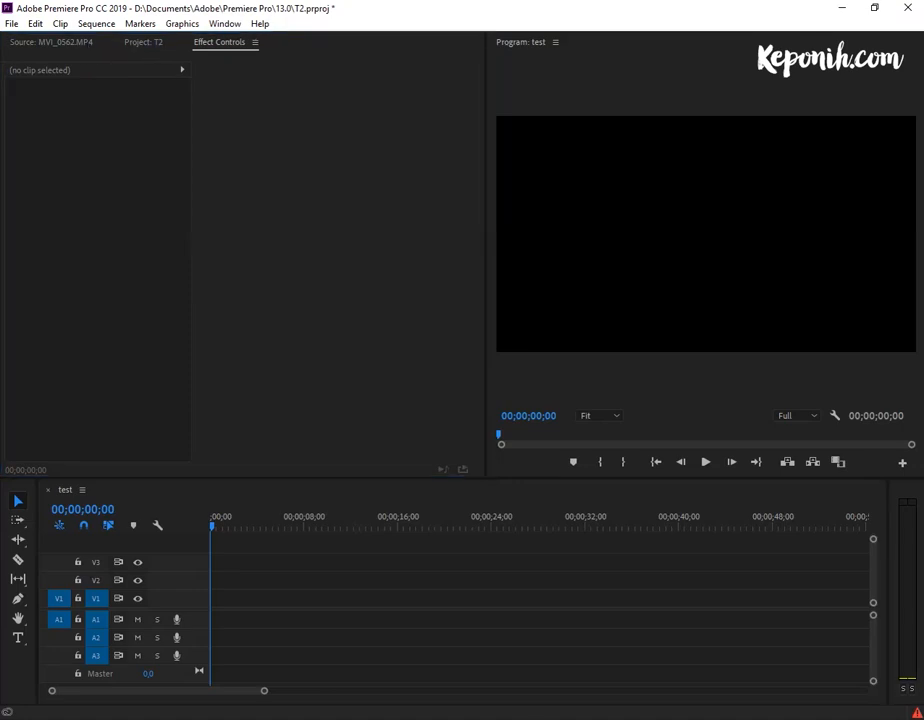
{"action": "key", "text": "shift+7"}
{"action": "left_click", "coordinate": [108, 60]}
{"action": "type", "text": "write"}
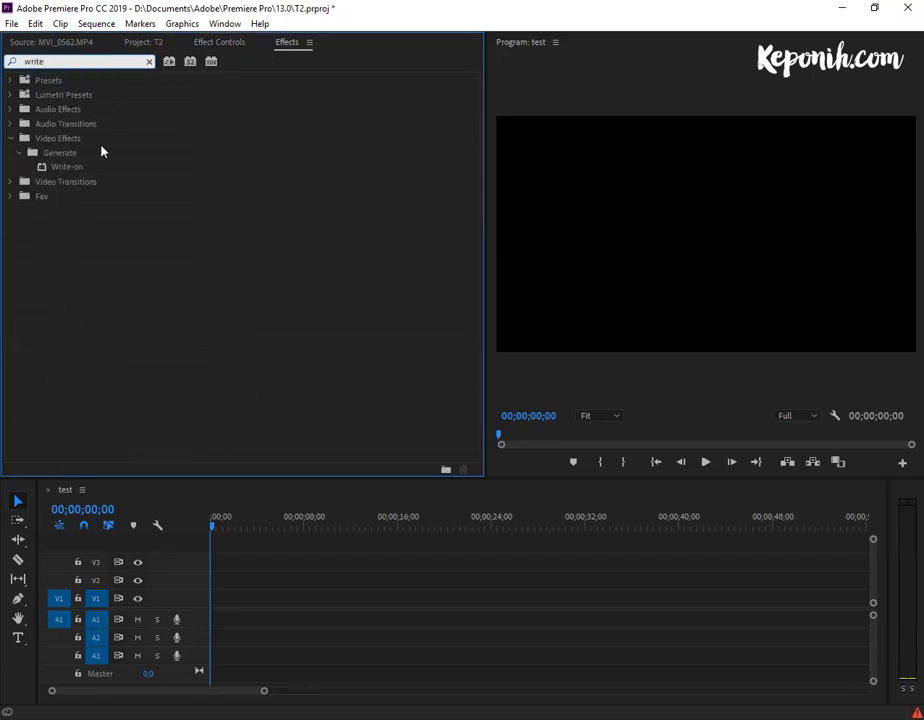
{"action": "left_click", "coordinate": [76, 167]}
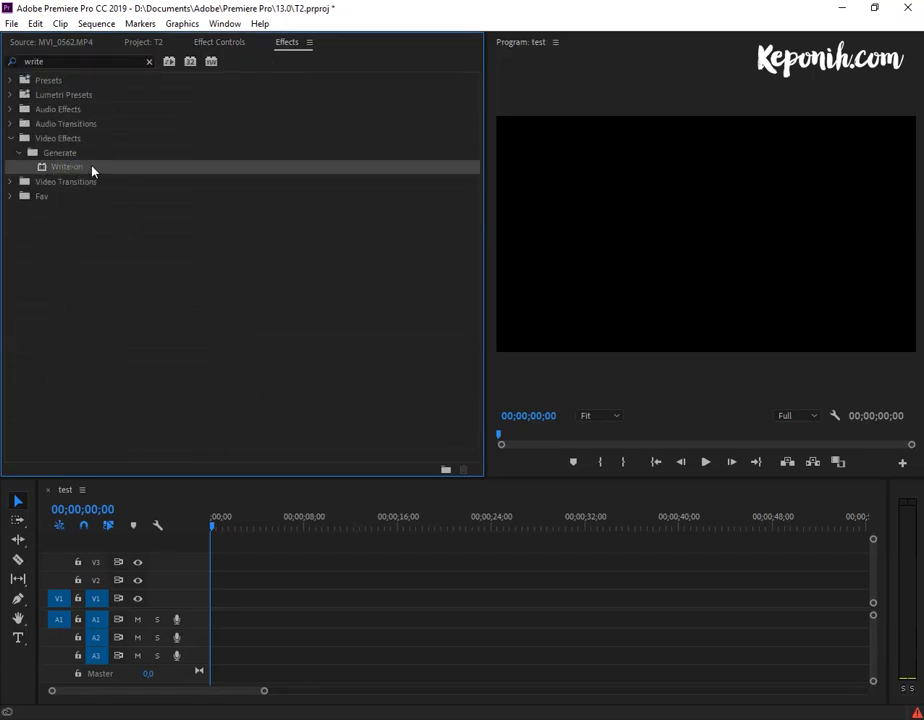
Open MVI_0562.MP4 in the Source Monitor and mark In and Out points for a range of about 30 seconds ending at 00:00:49:06.
{"action": "left_click", "coordinate": [133, 44]}
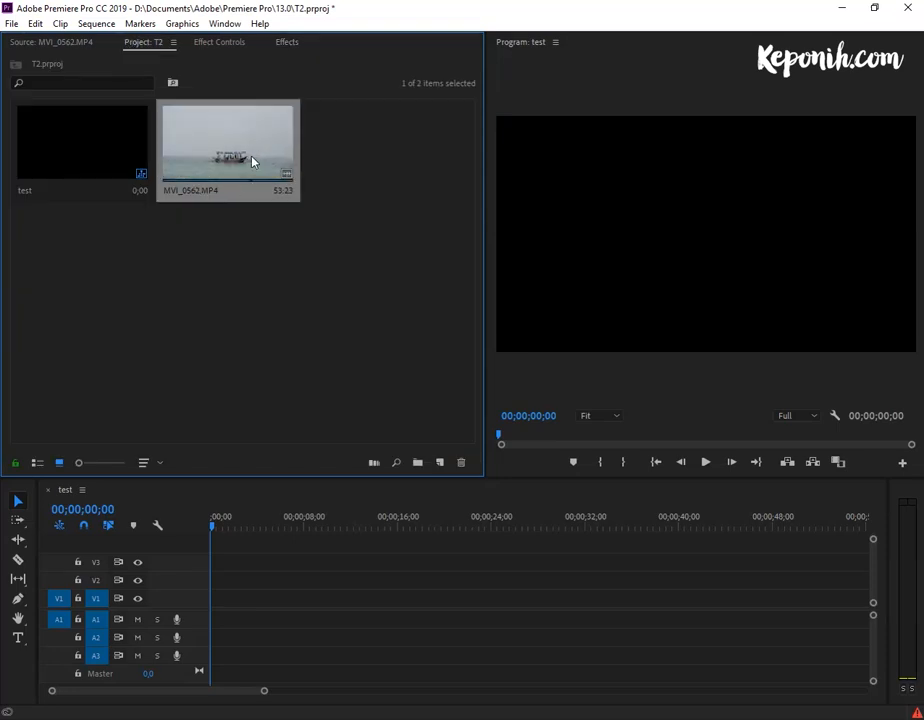
{"action": "left_click", "coordinate": [241, 235]}
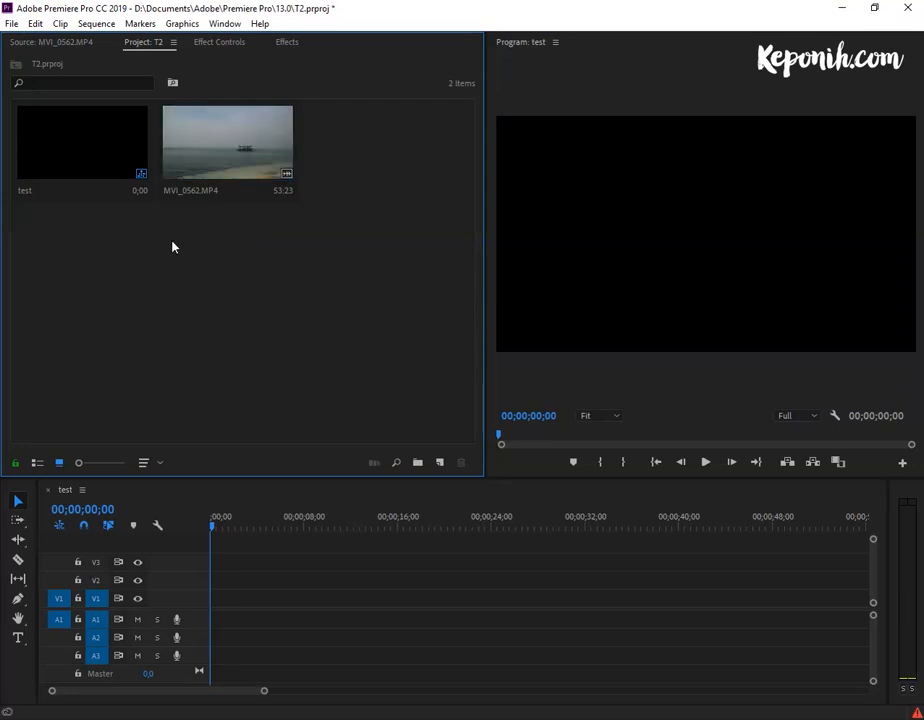
{"action": "left_click", "coordinate": [166, 196]}
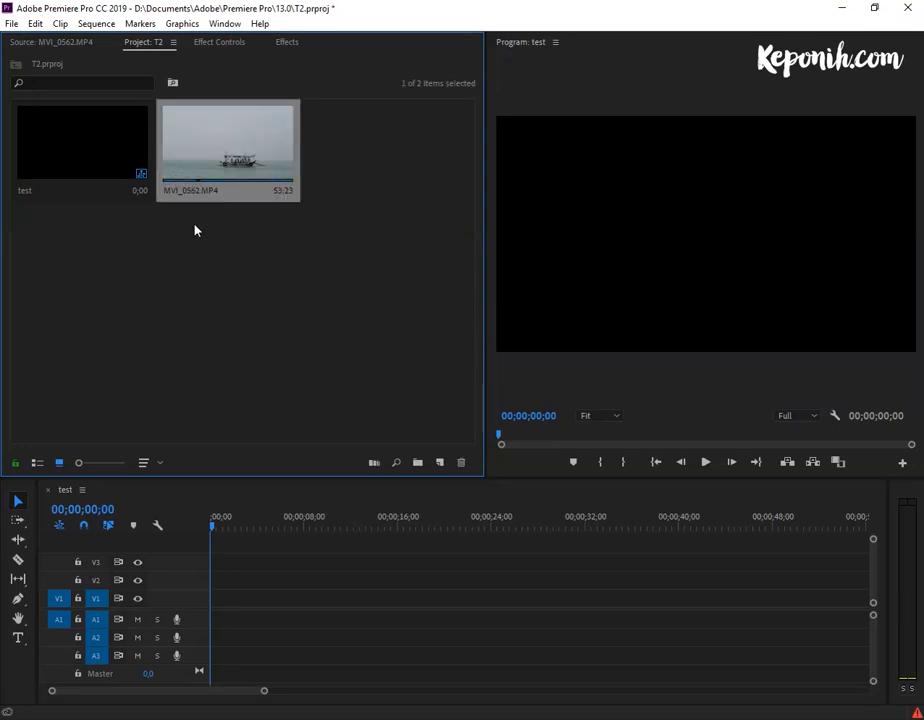
{"action": "double_click", "coordinate": [231, 140]}
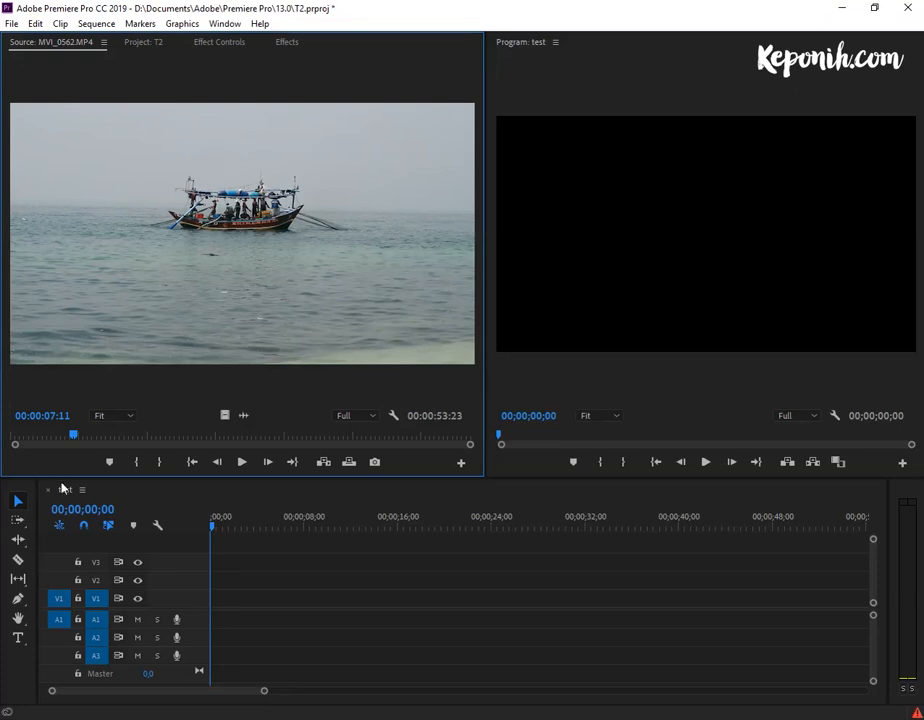
{"action": "left_click_drag", "start_coordinate": [64, 436], "coordinate": [431, 440]}
{"action": "left_click", "coordinate": [137, 462]}
{"action": "left_click", "coordinate": [168, 462]}
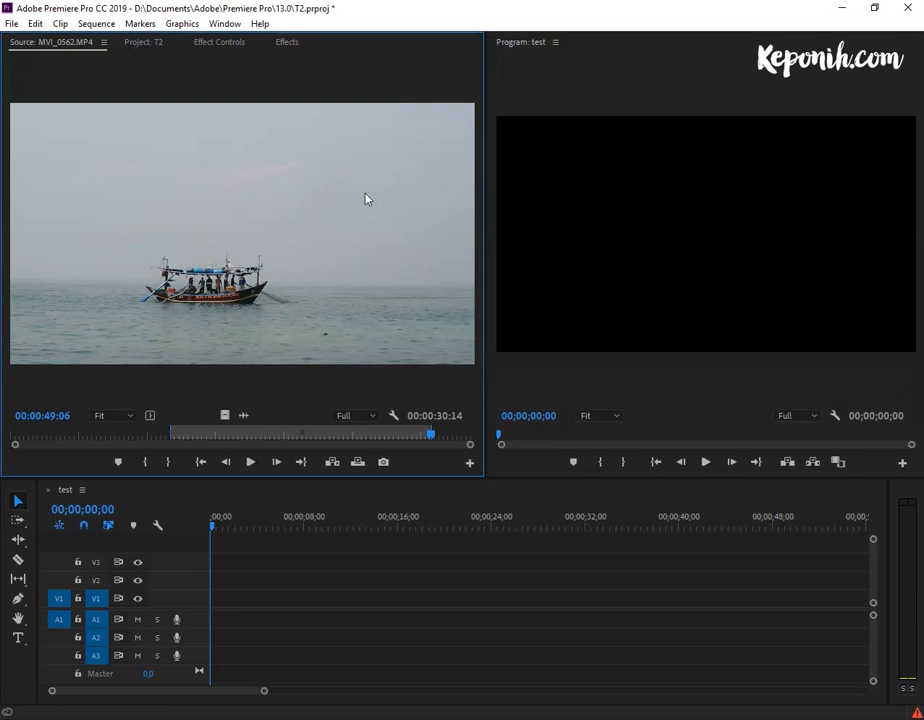
Place only the video of the marked range at the start of track V1 and replace that clip with an After Effects composition.
{"action": "left_click_drag", "start_coordinate": [226, 414], "coordinate": [212, 603]}
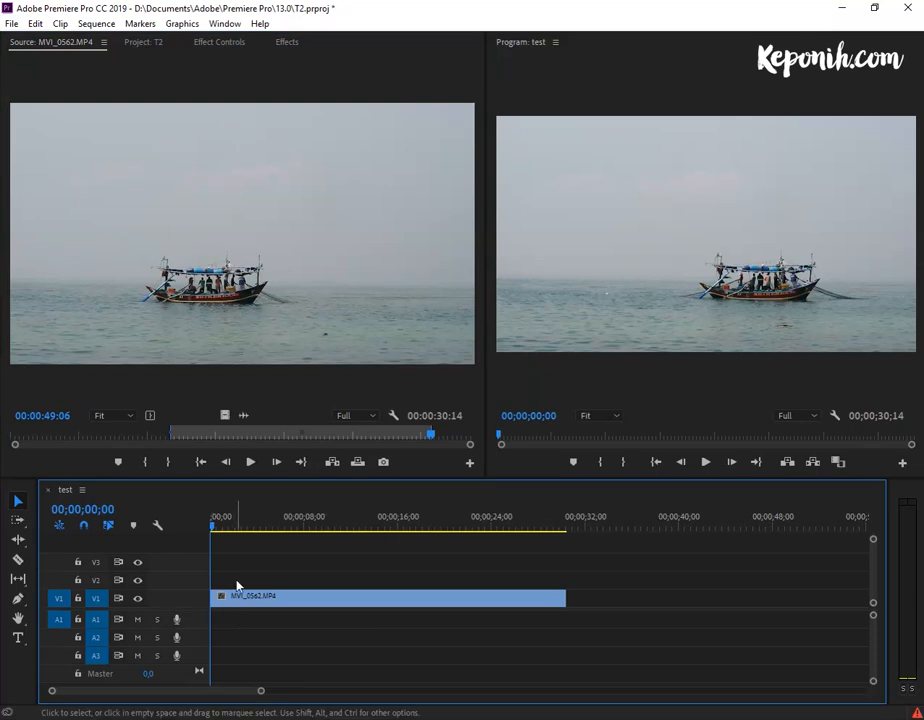
{"action": "left_click", "coordinate": [276, 601]}
{"action": "right_click", "coordinate": [276, 602]}
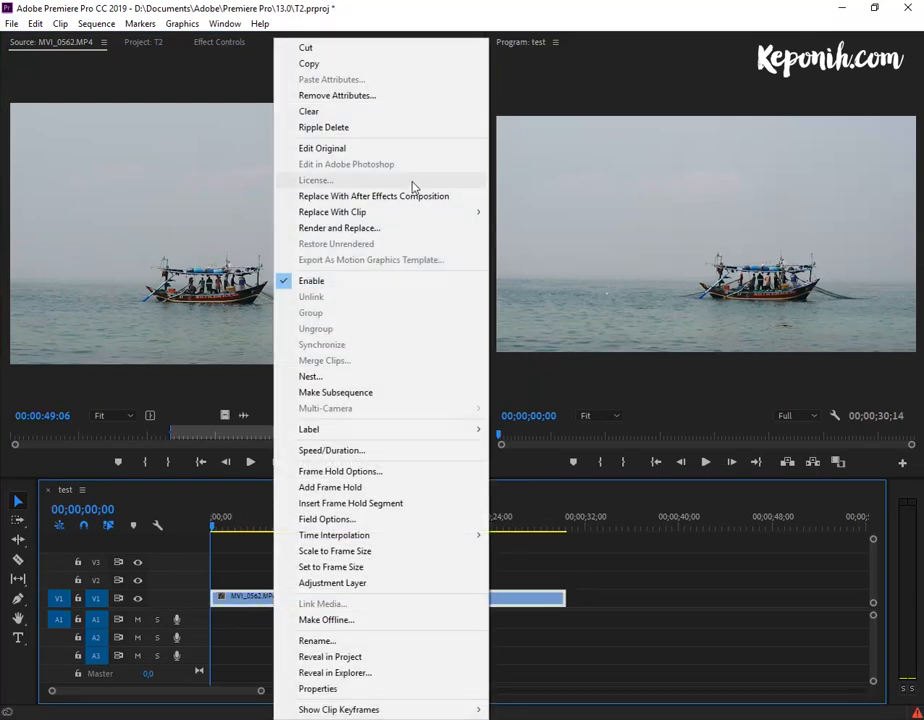
{"action": "left_click", "coordinate": [340, 200]}
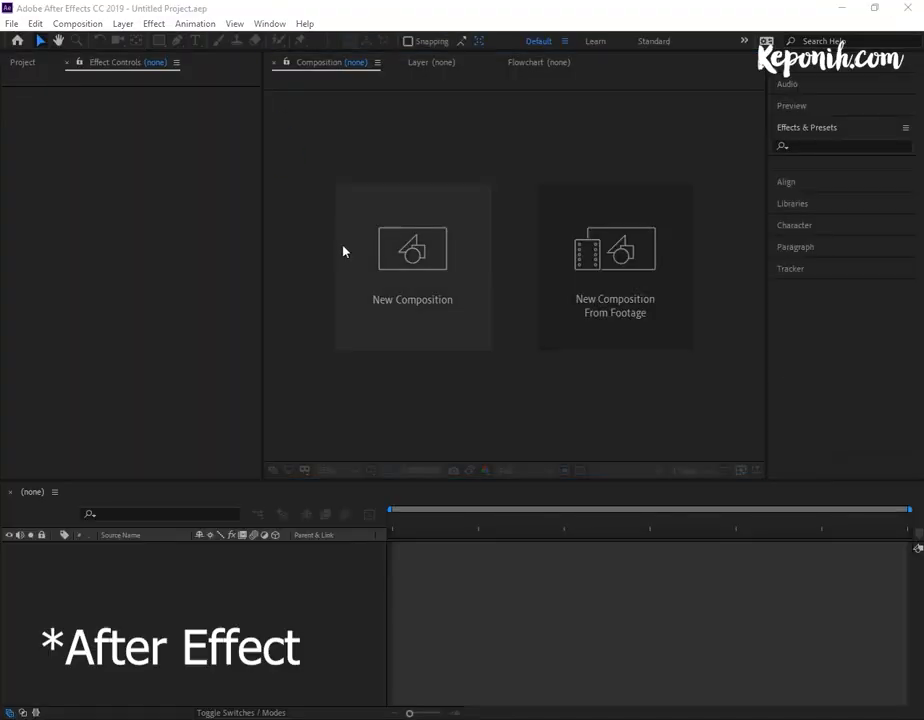
Save the new After Effects project in the Documents folder under the name "write on".
{"action": "key", "text": "ctrl+s"}
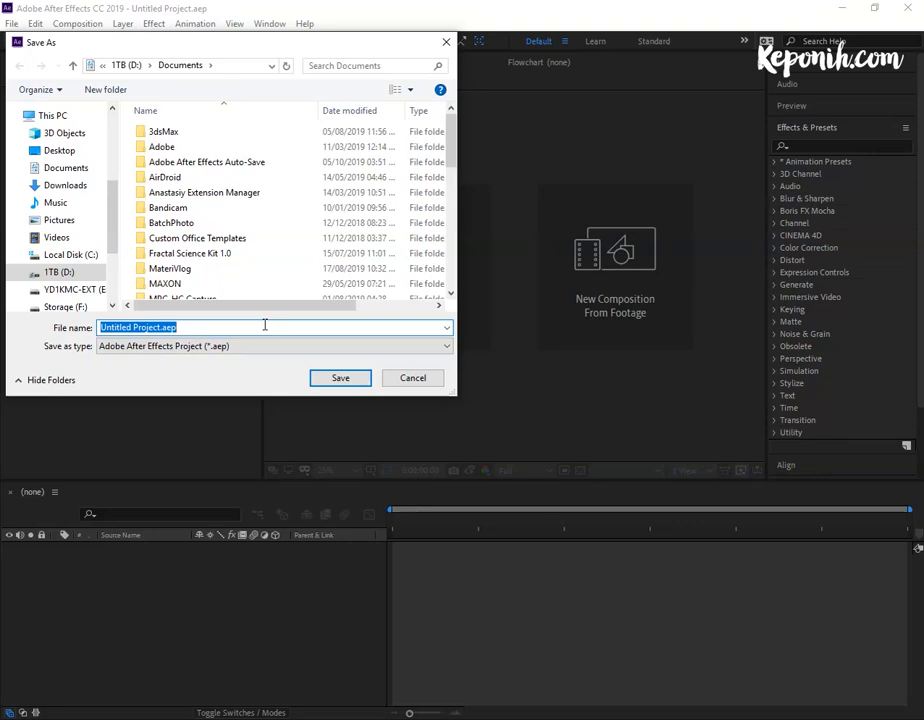
{"action": "type", "text": "write on"}
{"action": "key", "text": "Return"}
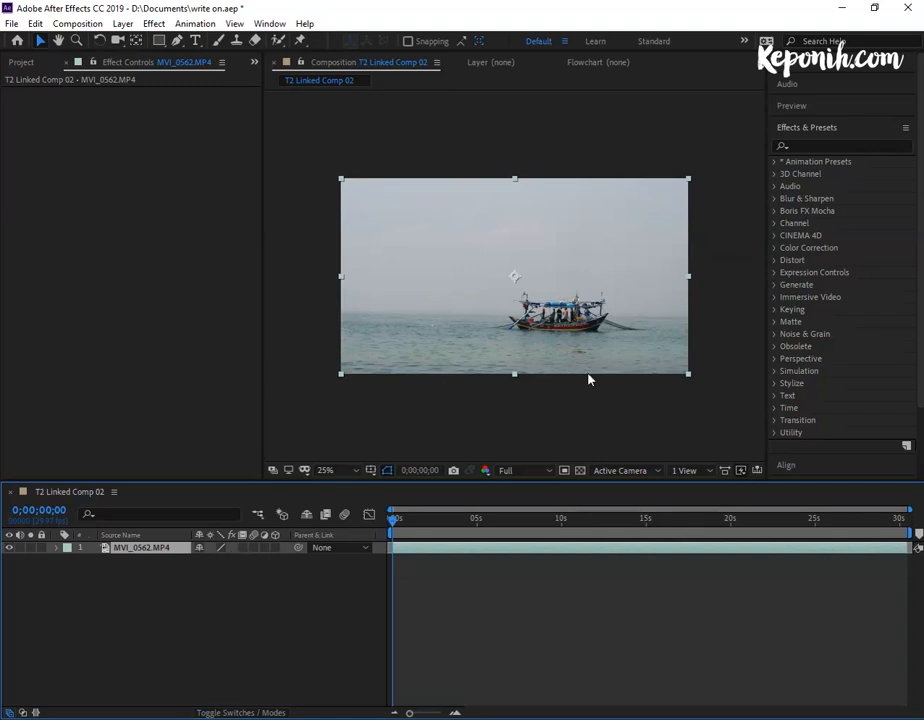
Add a paragraph text box across the sky above the boat containing the title "Mencari Ikan".
{"action": "scroll", "coordinate": [827, 283], "scroll_direction": "down", "scroll_amount": 2}
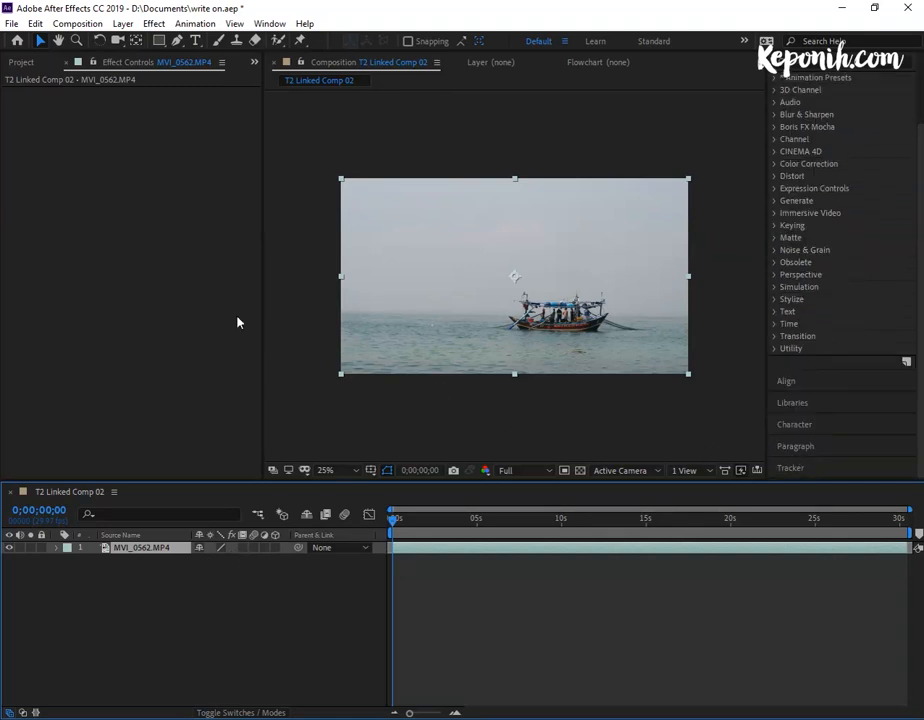
{"action": "left_click", "coordinate": [197, 41]}
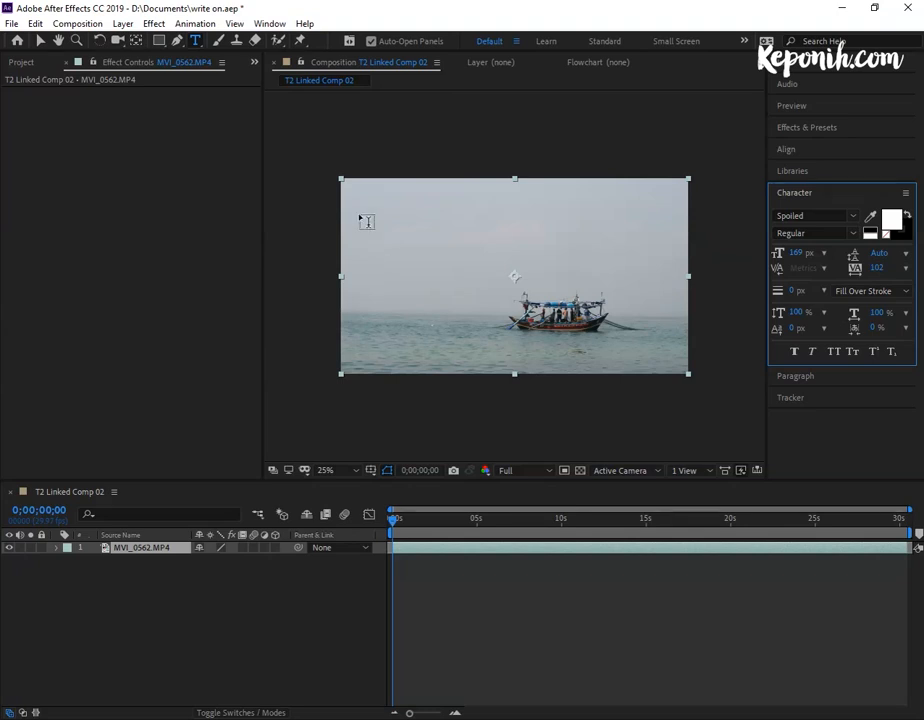
{"action": "left_click_drag", "start_coordinate": [356, 204], "coordinate": [675, 275]}
{"action": "type", "text": "Mencari Ikan"}
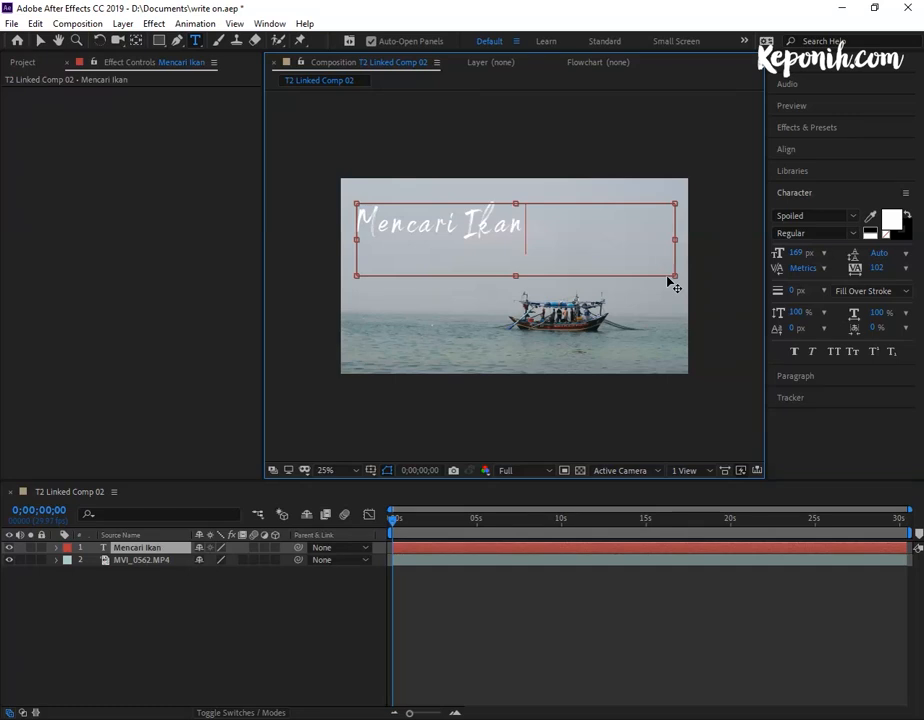
Set the whole title's tracking to 0 and its font size to 329 px.
{"action": "key", "text": "ctrl+a"}
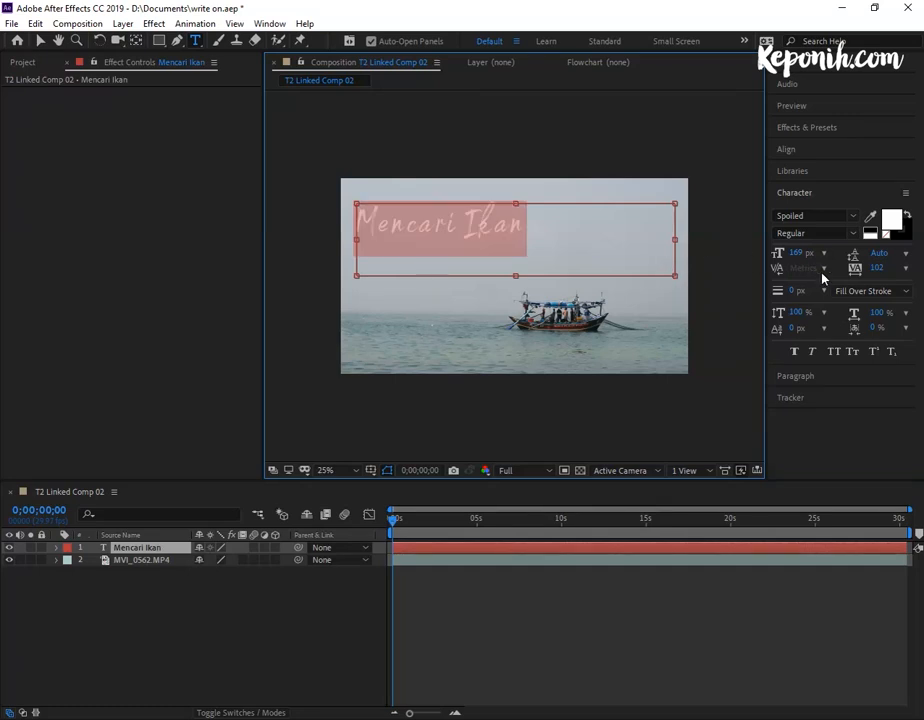
{"action": "left_click_drag", "start_coordinate": [878, 268], "coordinate": [730, 304]}
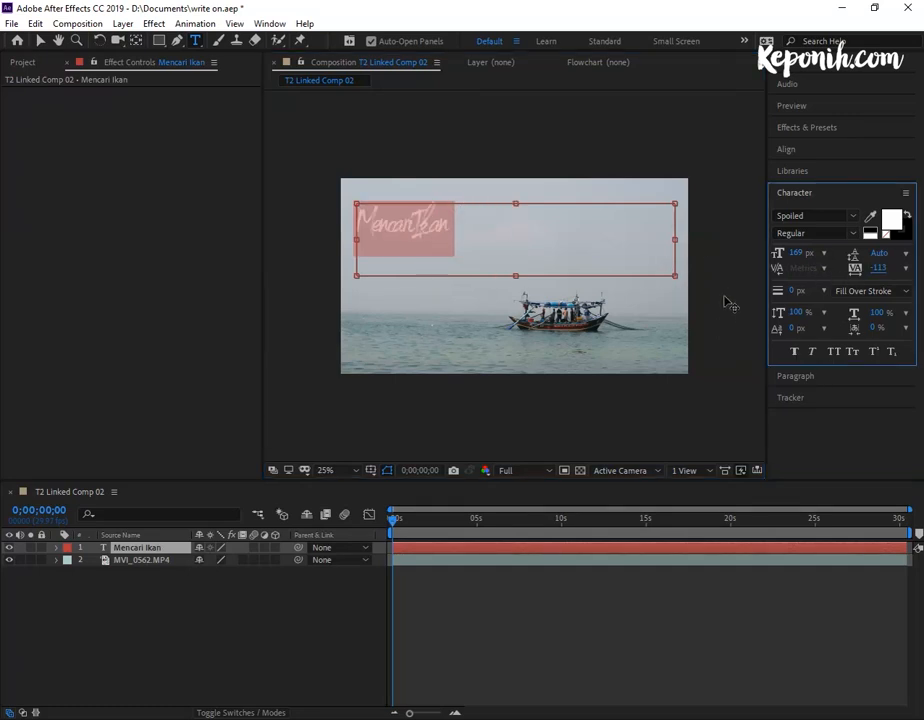
{"action": "left_click", "coordinate": [905, 270]}
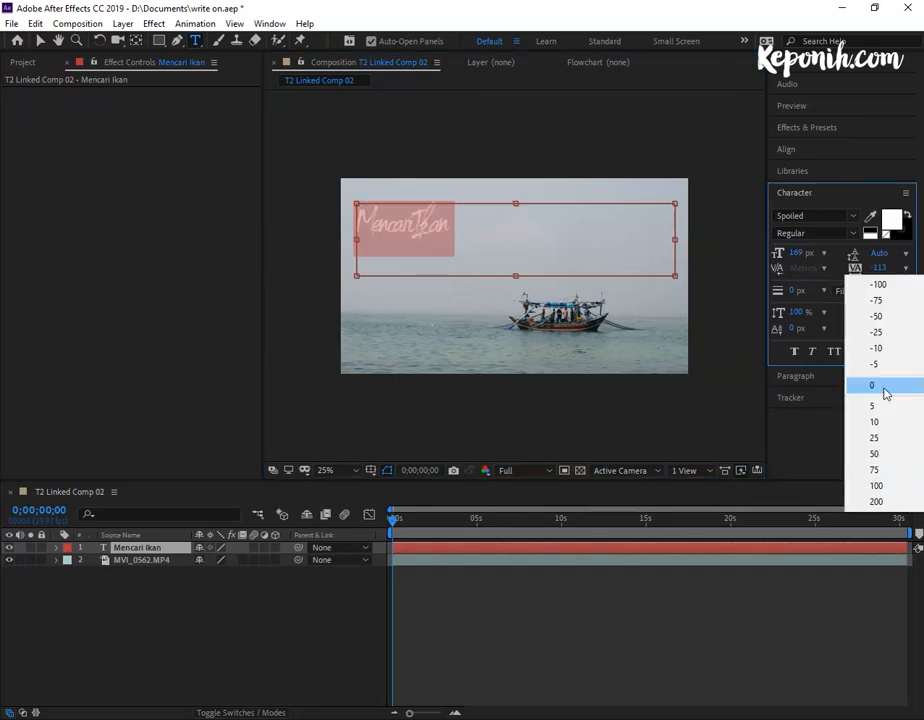
{"action": "left_click", "coordinate": [885, 387]}
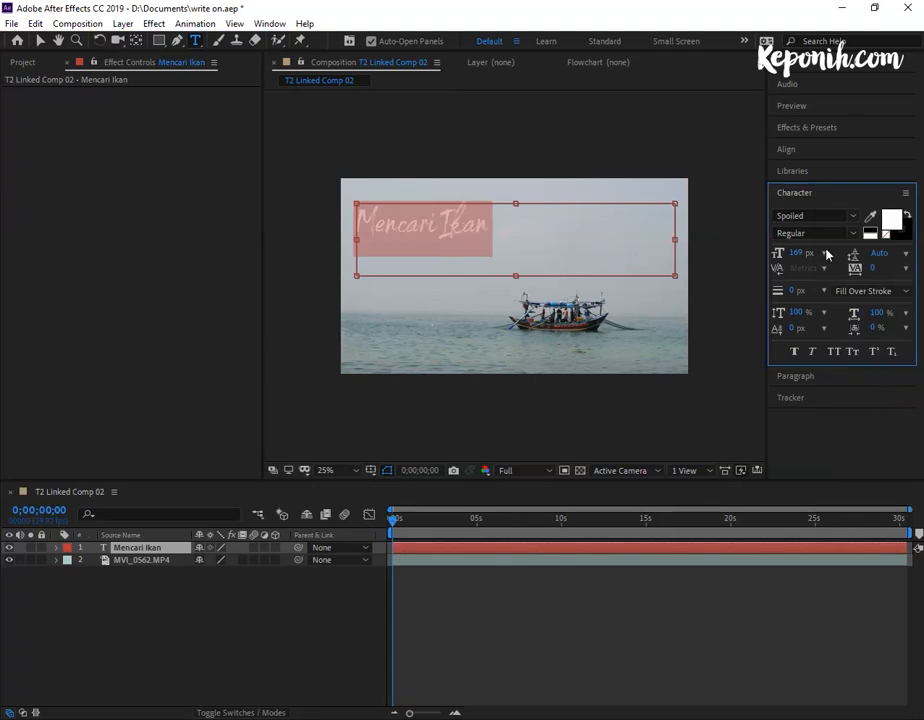
{"action": "left_click_drag", "start_coordinate": [819, 252], "coordinate": [910, 257]}
{"action": "left_click", "coordinate": [542, 252]}
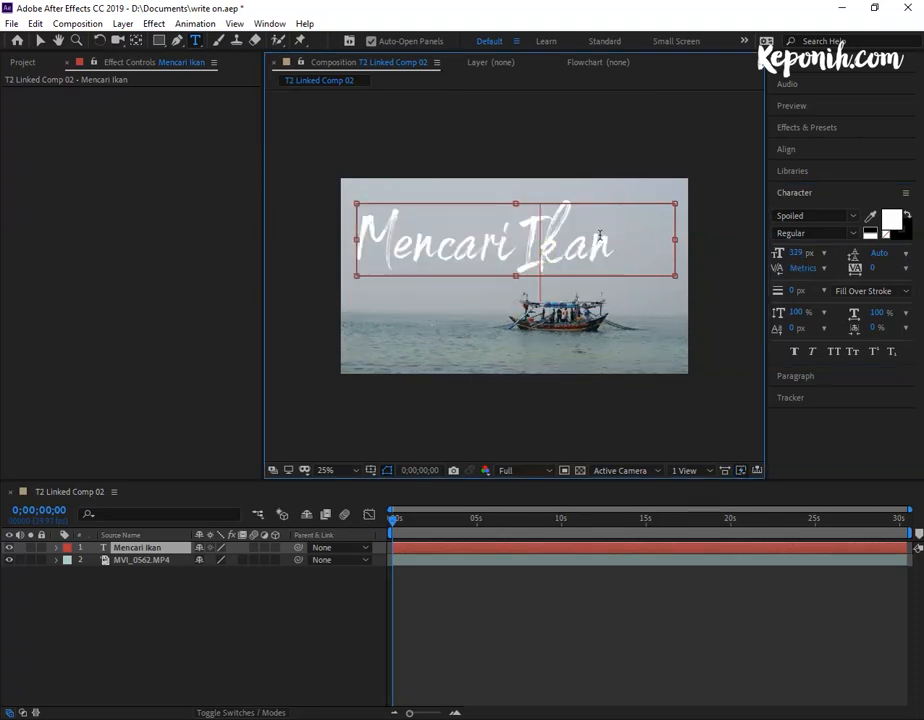
{"action": "left_click", "coordinate": [478, 503]}
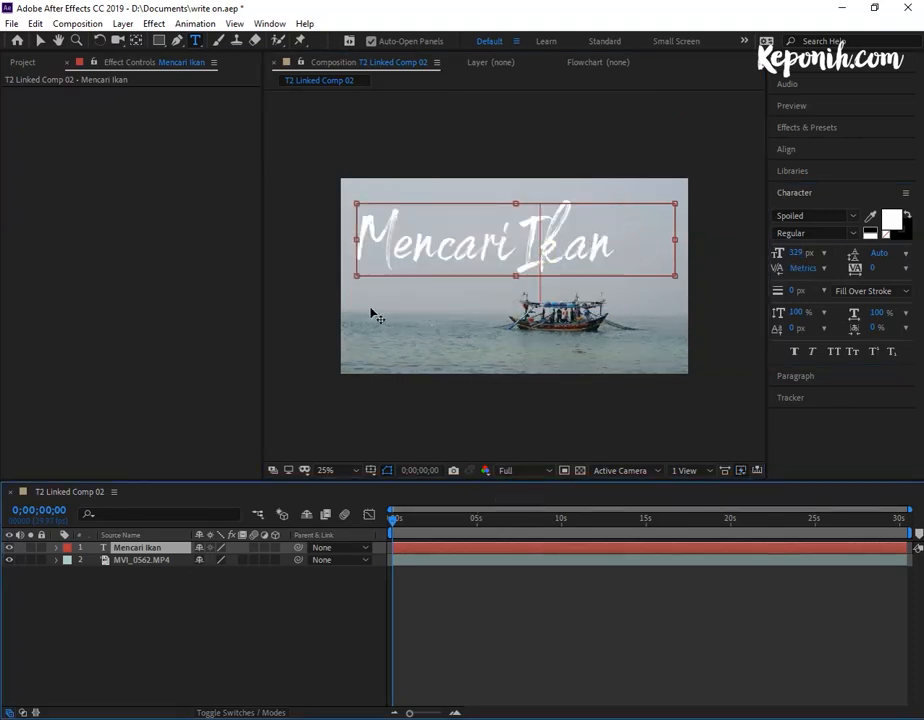
Select the title's text layer and activate the Pen tool for drawing a mask over the opening letter M.
{"action": "left_click", "coordinate": [146, 550]}
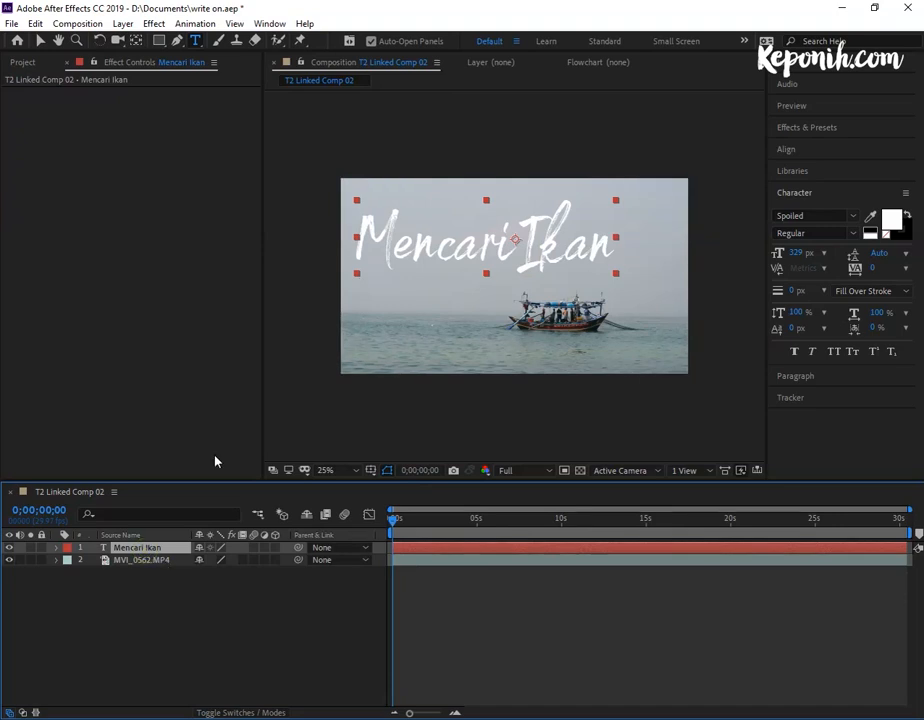
{"action": "left_click", "coordinate": [179, 42]}
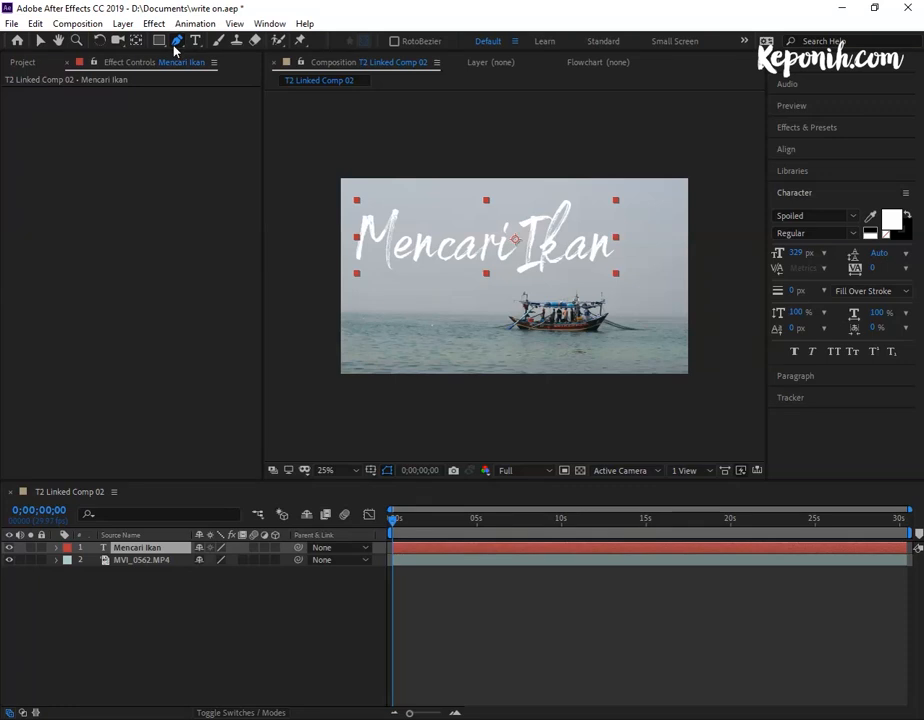
{"action": "scroll", "coordinate": [368, 272], "scroll_direction": "up", "scroll_amount": 6}
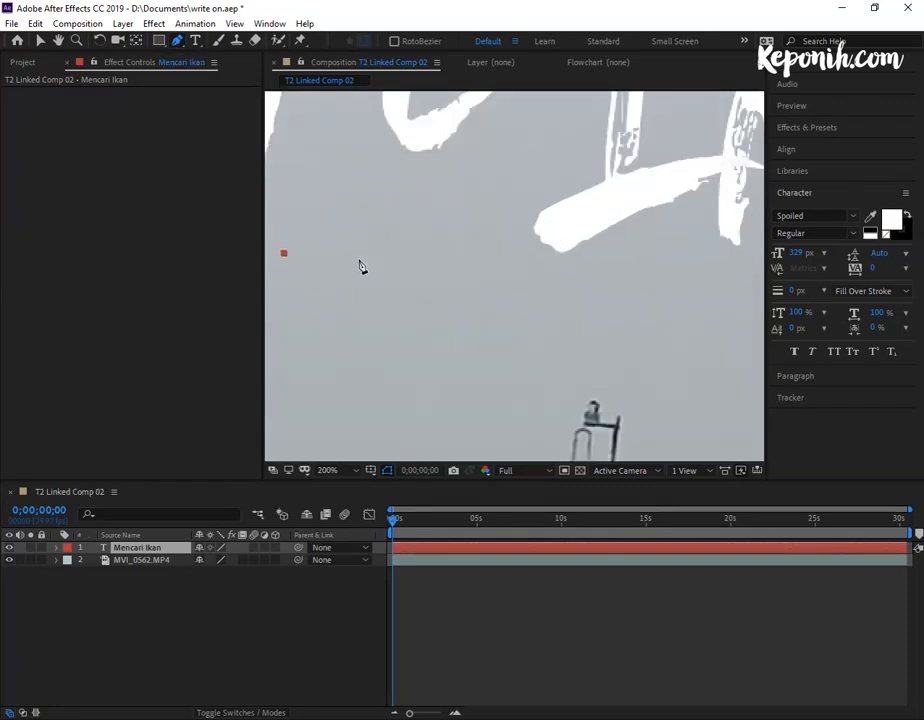
{"action": "left_click_drag", "start_coordinate": [435, 296], "coordinate": [749, 392]}
{"action": "left_click_drag", "start_coordinate": [303, 301], "coordinate": [530, 283]}
{"action": "key", "text": "comma"}
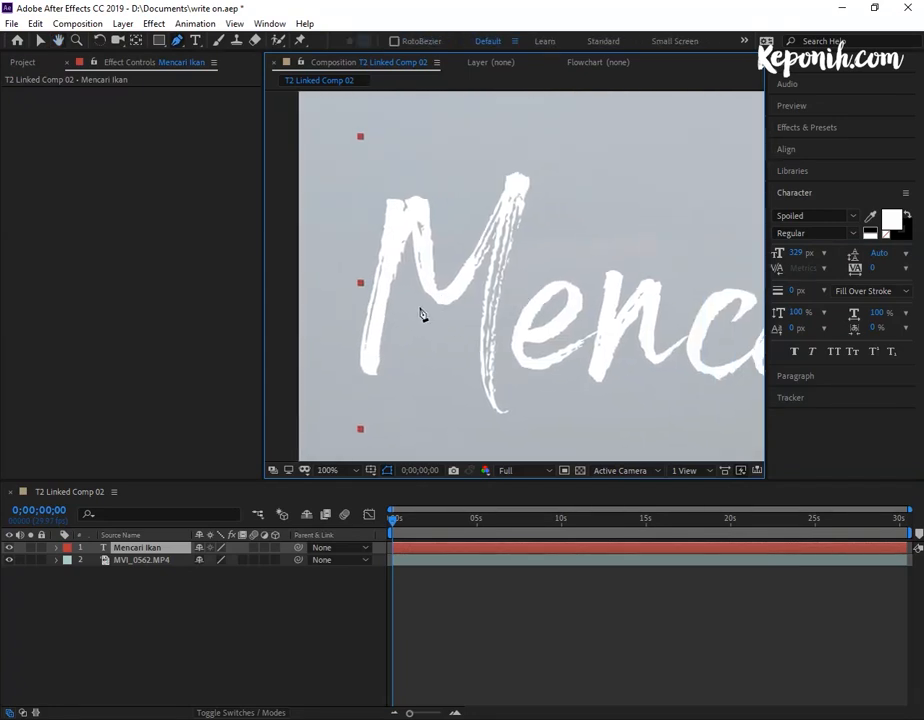
Examine the brush strokes of the title's letter M up close to plan the writing order.
{"action": "scroll", "coordinate": [405, 365], "scroll_direction": "down", "scroll_amount": 4}
{"action": "scroll", "coordinate": [507, 303], "scroll_direction": "up", "scroll_amount": 7}
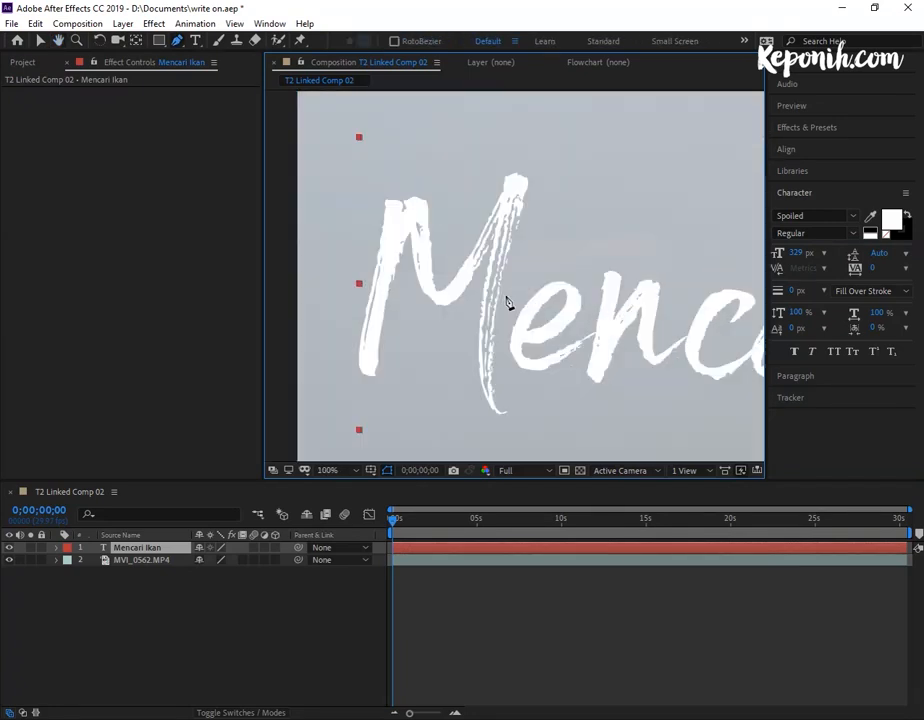
{"action": "scroll", "coordinate": [507, 303], "scroll_direction": "down", "scroll_amount": 6}
{"action": "scroll", "coordinate": [507, 300], "scroll_direction": "down", "scroll_amount": 2}
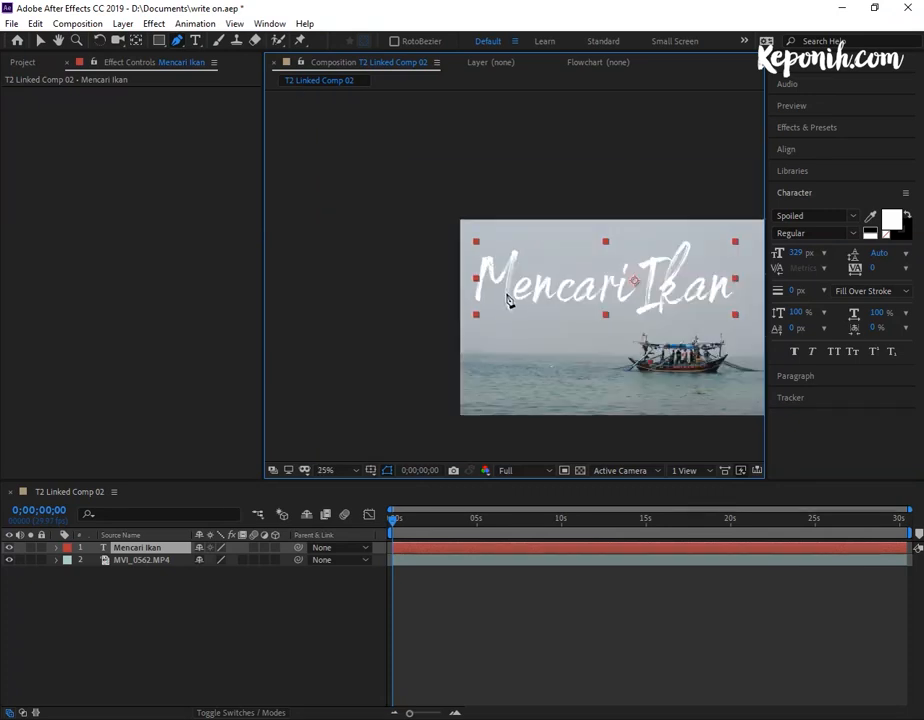
{"action": "scroll", "coordinate": [509, 293], "scroll_direction": "up", "scroll_amount": 4}
{"action": "left_click_drag", "start_coordinate": [404, 316], "coordinate": [458, 262]}
{"action": "key", "text": "g"}
{"action": "left_click_drag", "start_coordinate": [519, 254], "coordinate": [480, 280]}
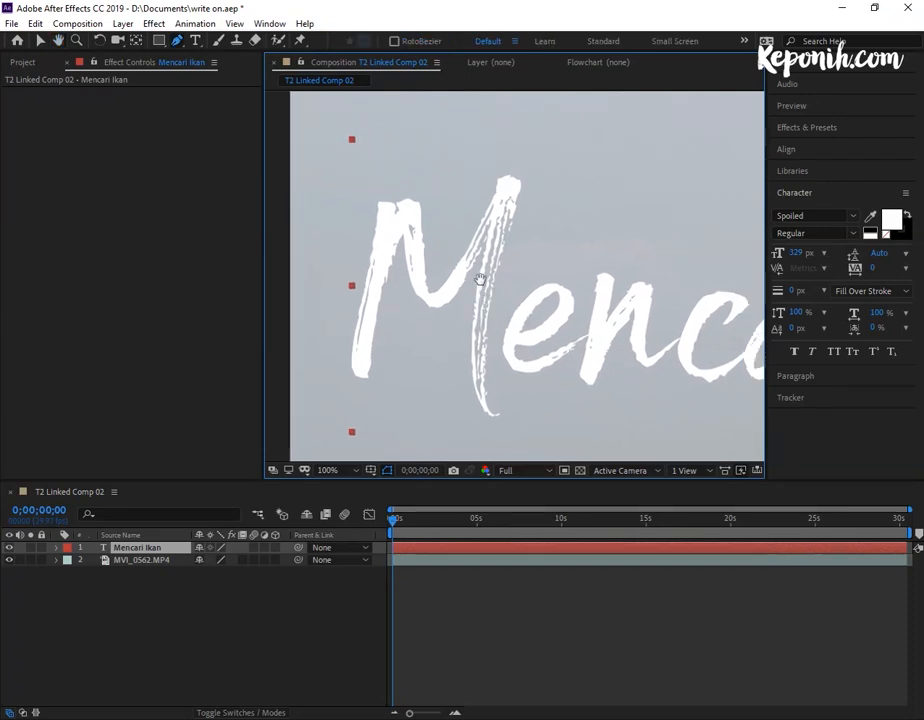
{"action": "left_click_drag", "start_coordinate": [569, 268], "coordinate": [565, 312]}
{"action": "scroll", "coordinate": [415, 342], "scroll_direction": "down", "scroll_amount": 2}
{"action": "scroll", "coordinate": [403, 336], "scroll_direction": "up", "scroll_amount": 2}
{"action": "scroll", "coordinate": [430, 300], "scroll_direction": "up", "scroll_amount": 1}
{"action": "left_click_drag", "start_coordinate": [460, 262], "coordinate": [648, 154]}
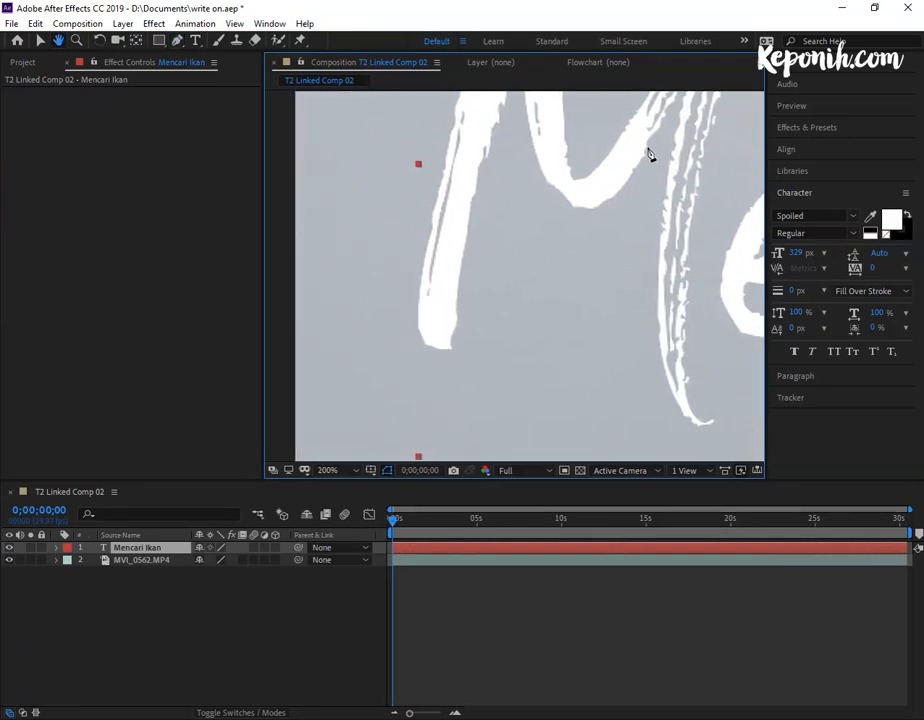
{"action": "left_click_drag", "start_coordinate": [501, 233], "coordinate": [470, 305]}
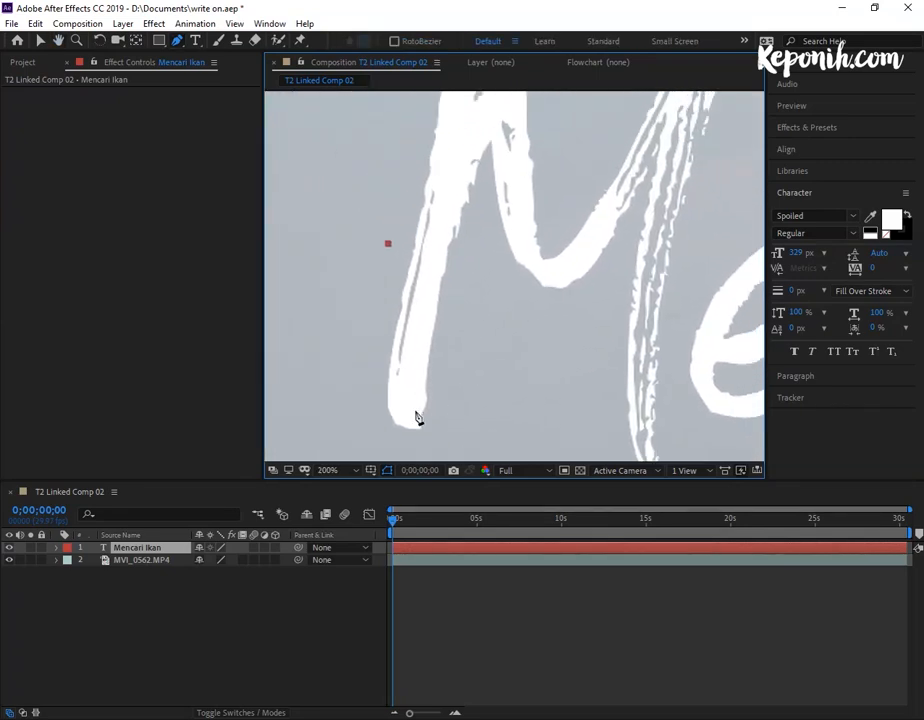
{"action": "scroll", "coordinate": [478, 330], "scroll_direction": "down", "scroll_amount": 2}
{"action": "scroll", "coordinate": [487, 330], "scroll_direction": "up", "scroll_amount": 2}
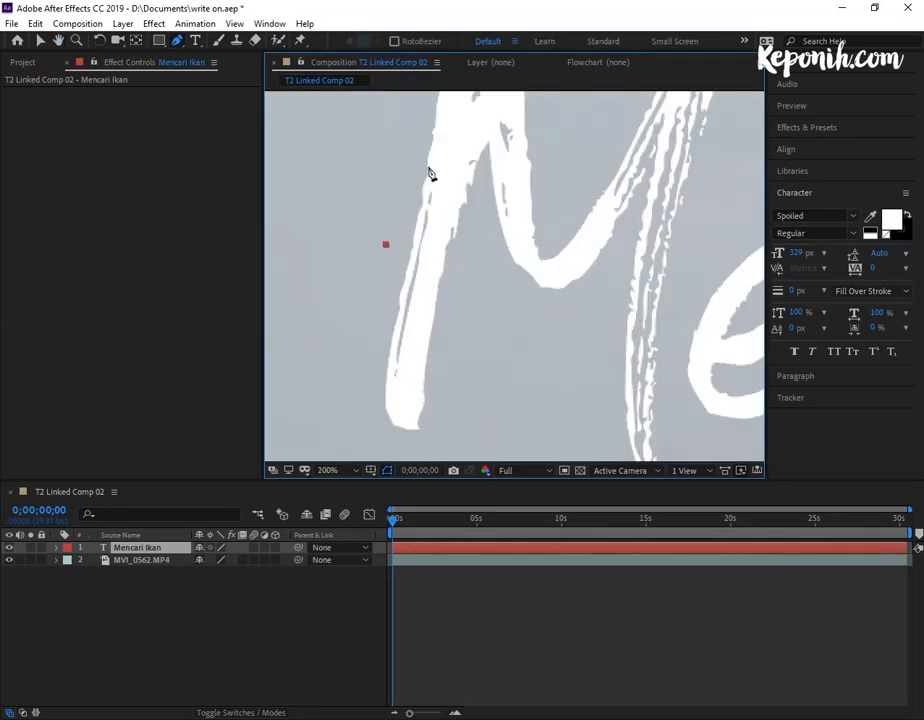
{"action": "left_click_drag", "start_coordinate": [460, 408], "coordinate": [492, 359]}
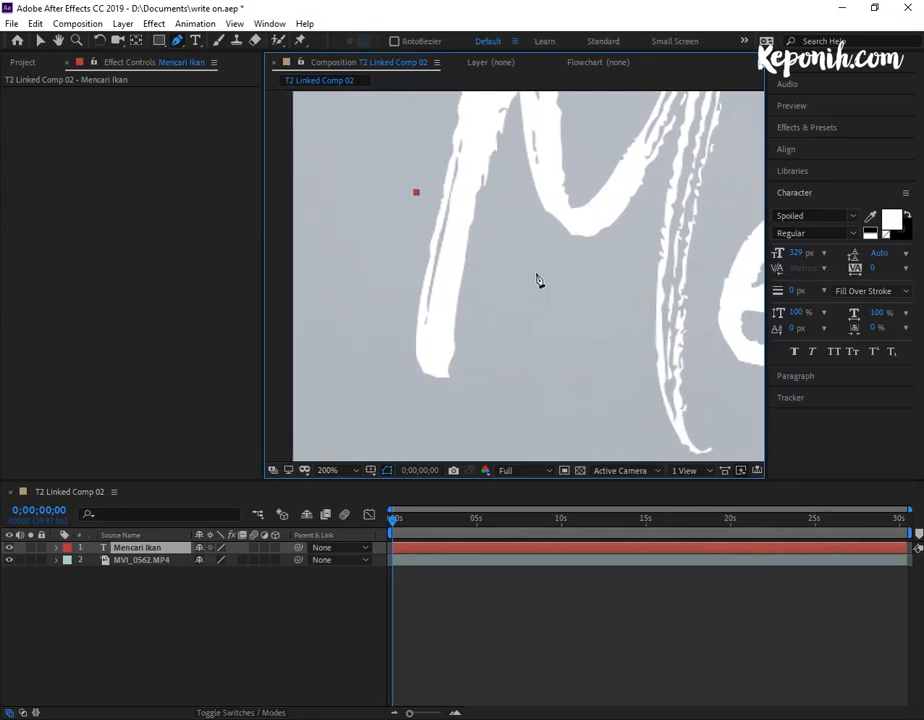
{"action": "scroll", "coordinate": [537, 275], "scroll_direction": "down", "scroll_amount": 1}
{"action": "left_click_drag", "start_coordinate": [546, 258], "coordinate": [496, 314]}
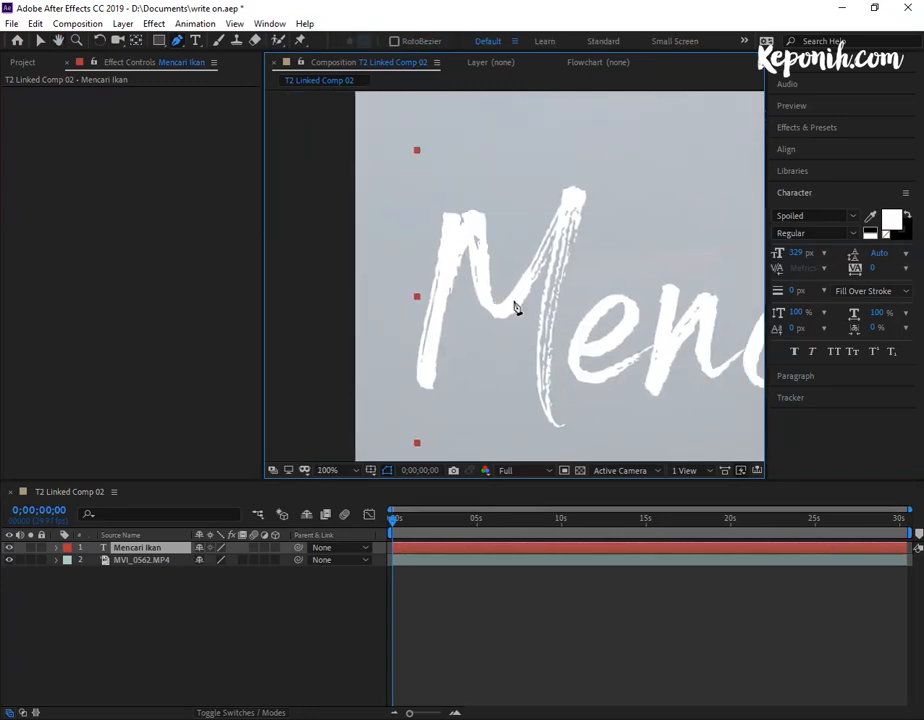
Start a mask path down the M's first stem and route it back outside the letter's left side.
{"action": "left_click", "coordinate": [449, 217]}
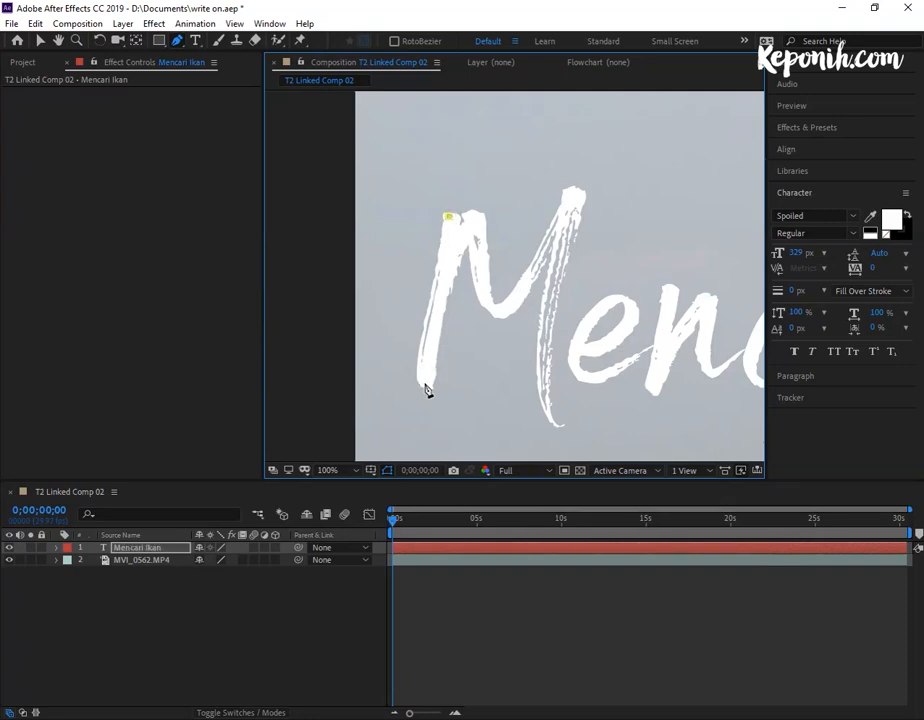
{"action": "left_click", "coordinate": [438, 305]}
{"action": "left_click_drag", "start_coordinate": [428, 385], "coordinate": [400, 318]}
Continue the mask path through the M's middle valley, up to its tall peak and down the last stem to the curved tail.
{"action": "left_click", "coordinate": [473, 226]}
{"action": "left_click", "coordinate": [478, 277]}
{"action": "left_click", "coordinate": [492, 307]}
{"action": "left_click_drag", "start_coordinate": [512, 307], "coordinate": [520, 296]}
{"action": "left_click", "coordinate": [530, 275]}
{"action": "left_click", "coordinate": [552, 233]}
{"action": "left_click", "coordinate": [573, 191]}
{"action": "left_click", "coordinate": [547, 315]}
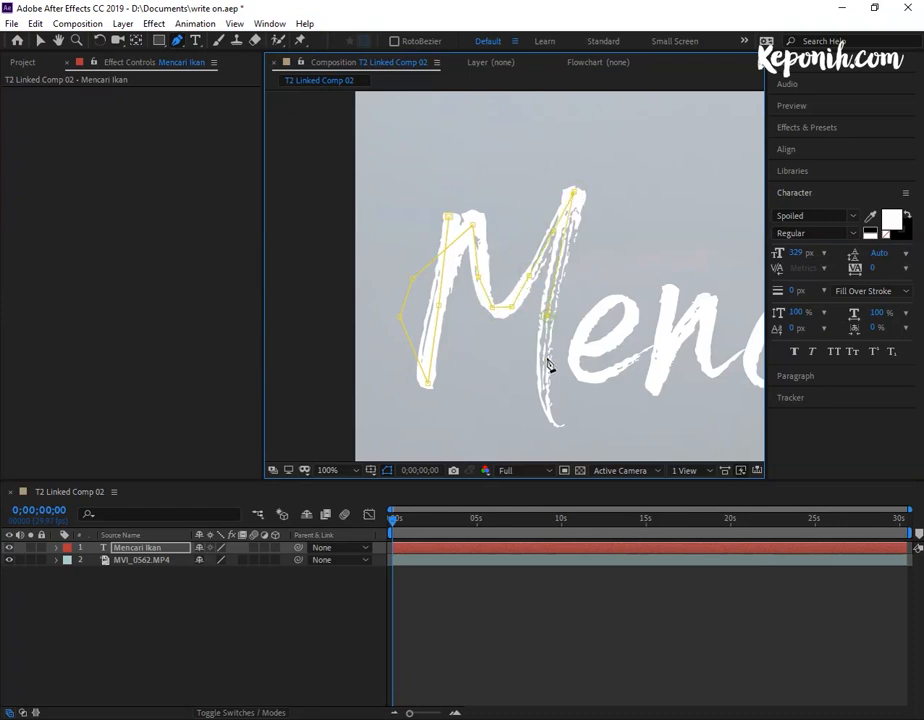
{"action": "left_click", "coordinate": [544, 377]}
{"action": "left_click", "coordinate": [561, 422]}
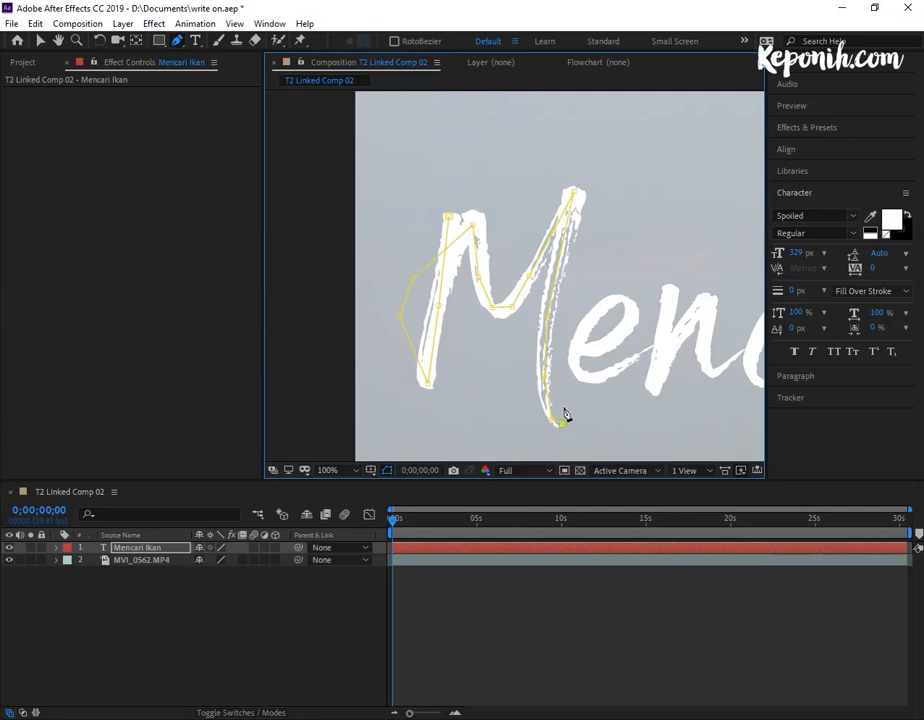
Carry the mask path from the M's tail into the letter e, tracing its crossbar and right curve upward.
{"action": "left_click", "coordinate": [525, 345]}
{"action": "left_click", "coordinate": [574, 348]}
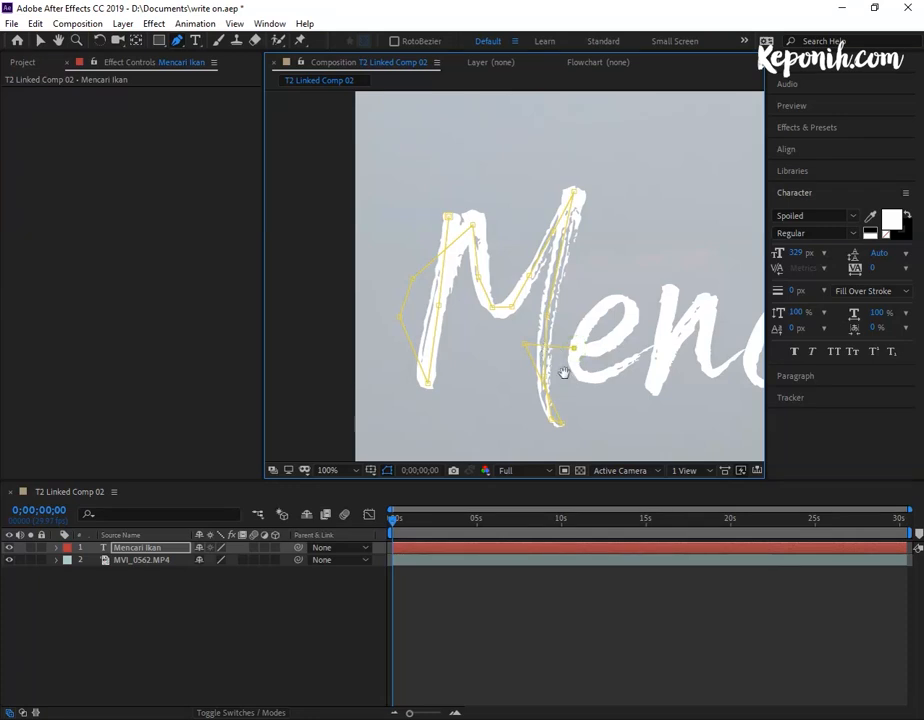
{"action": "left_click_drag", "start_coordinate": [571, 380], "coordinate": [490, 363]}
{"action": "left_click", "coordinate": [528, 339]}
{"action": "left_click", "coordinate": [543, 323]}
{"action": "left_click", "coordinate": [551, 310]}
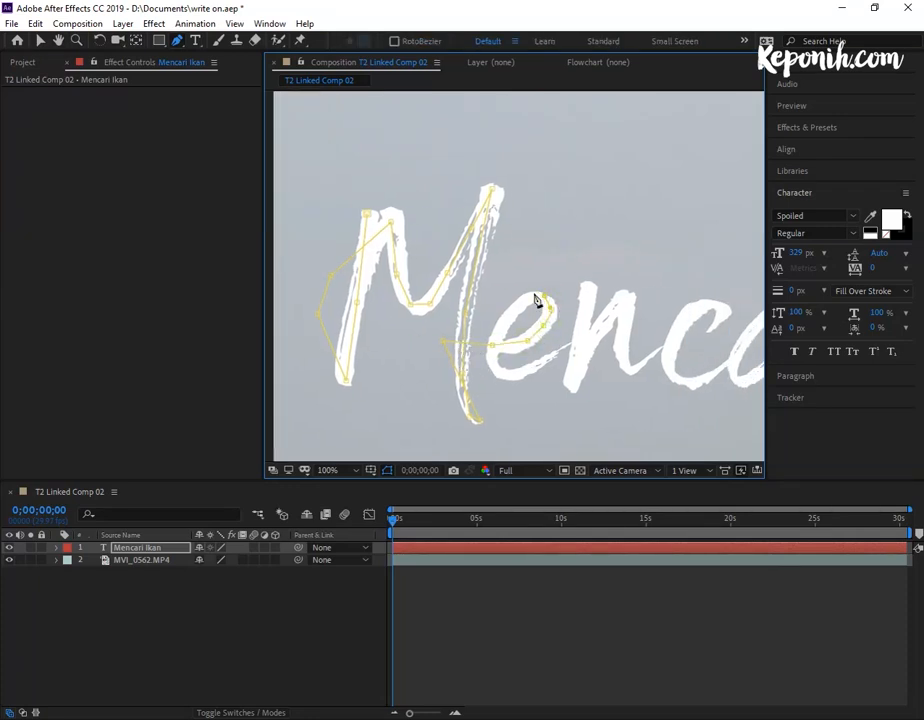
Trace the mask path over the e's left bowl and along its bottom curve to the exit stroke.
{"action": "left_click", "coordinate": [521, 306]}
{"action": "left_click", "coordinate": [504, 322]}
{"action": "left_click", "coordinate": [494, 343]}
{"action": "left_click", "coordinate": [500, 335], "text": "ctrl"}
{"action": "left_click", "coordinate": [510, 372]}
{"action": "left_click", "coordinate": [535, 367]}
{"action": "left_click", "coordinate": [560, 347]}
Route the mask path above the first letter n, then trace its stem, diagonal upstroke and right leg.
{"action": "left_click", "coordinate": [557, 232]}
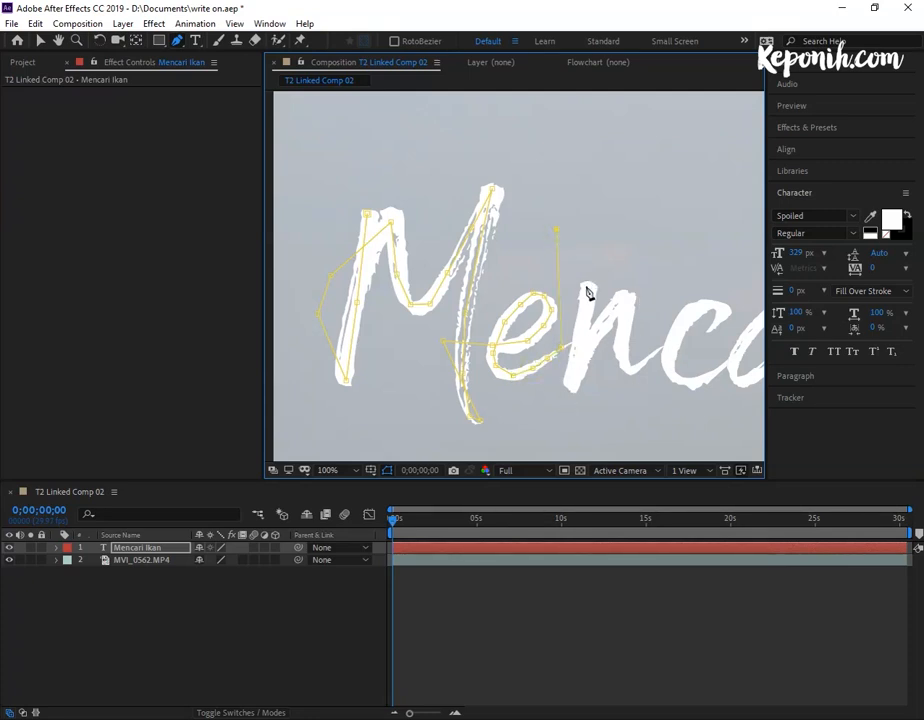
{"action": "left_click", "coordinate": [570, 380]}
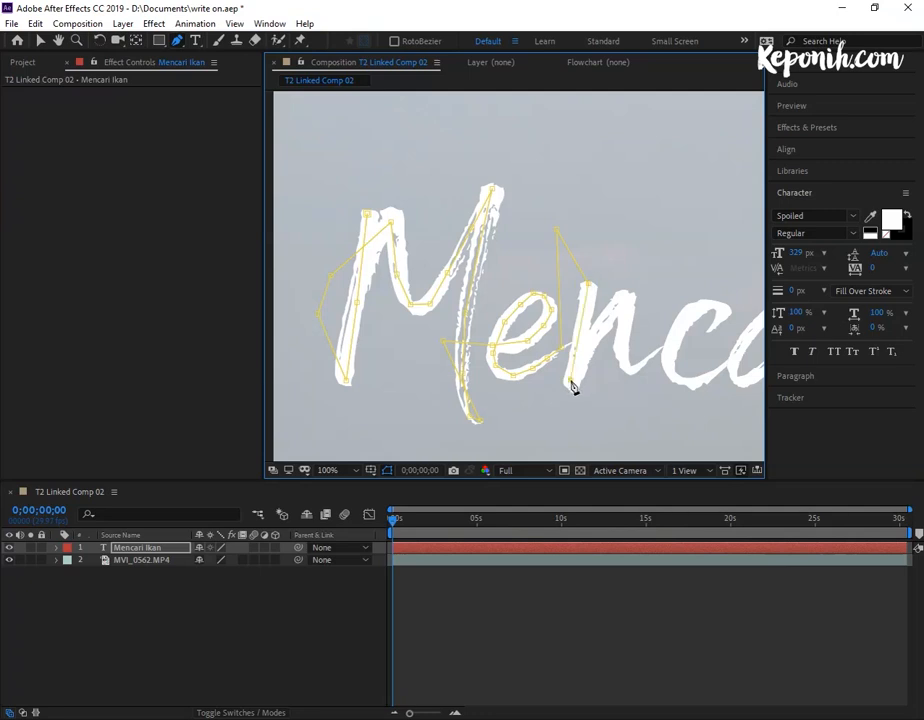
{"action": "left_click", "coordinate": [620, 346]}
{"action": "left_click", "coordinate": [625, 363]}
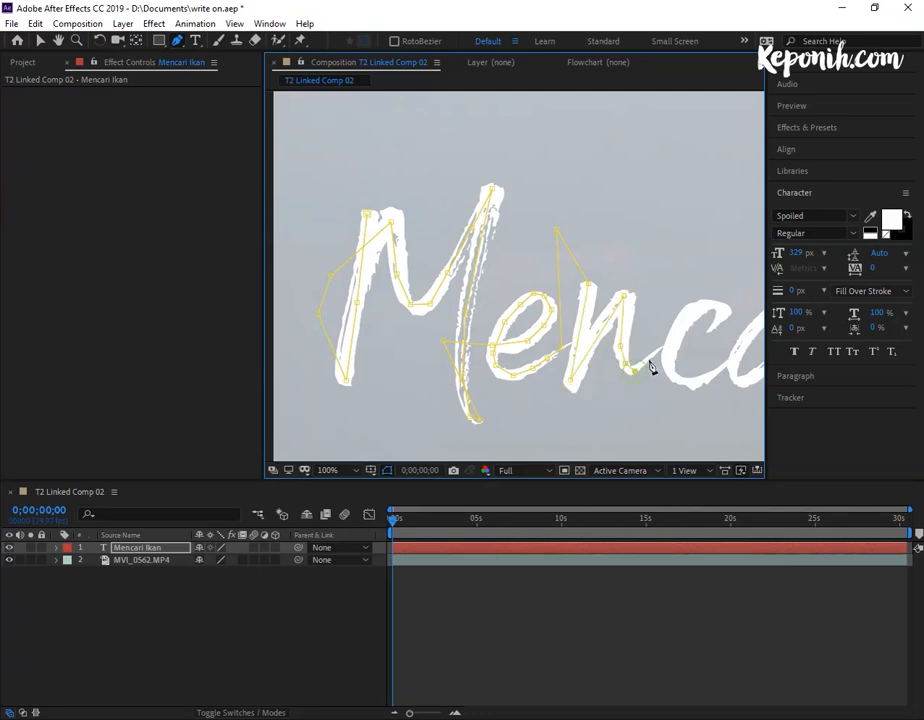
Loop the mask path above the letter c and trace the c from its upper tip around to its bottom exit.
{"action": "left_click_drag", "start_coordinate": [651, 304], "coordinate": [556, 324]}
{"action": "left_click", "coordinate": [577, 267]}
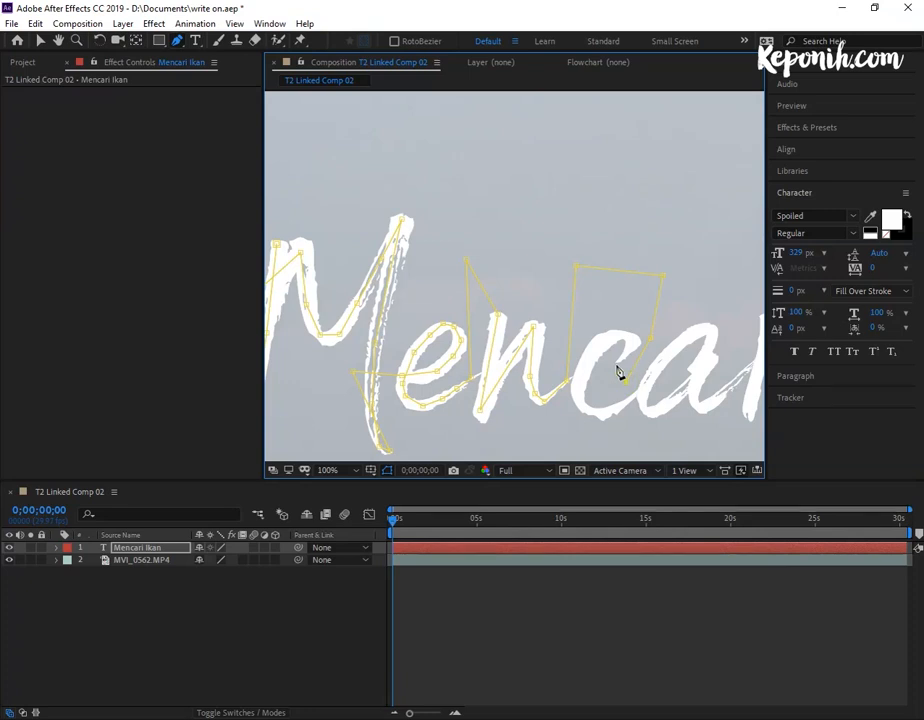
{"action": "left_click", "coordinate": [620, 333]}
{"action": "left_click", "coordinate": [583, 375]}
{"action": "left_click", "coordinate": [604, 413]}
{"action": "left_click_drag", "start_coordinate": [604, 418], "coordinate": [538, 401]}
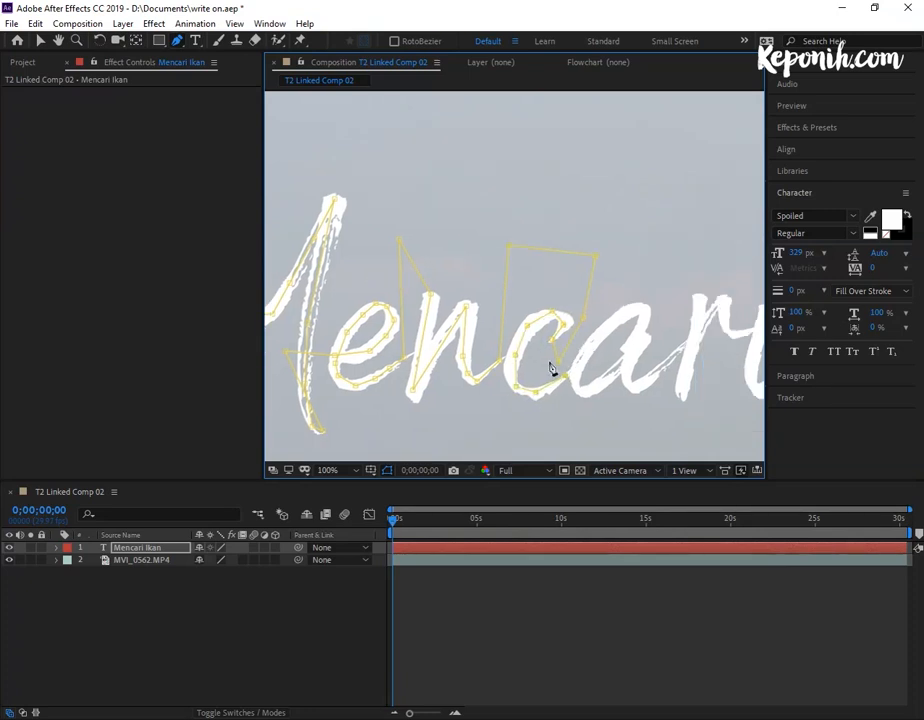
Continue the mask path around the letter a of "Mencari", covering its bowl, right side and exit stroke.
{"action": "left_click", "coordinate": [667, 335]}
{"action": "left_click", "coordinate": [573, 384]}
{"action": "left_click", "coordinate": [621, 370]}
{"action": "left_click", "coordinate": [633, 385]}
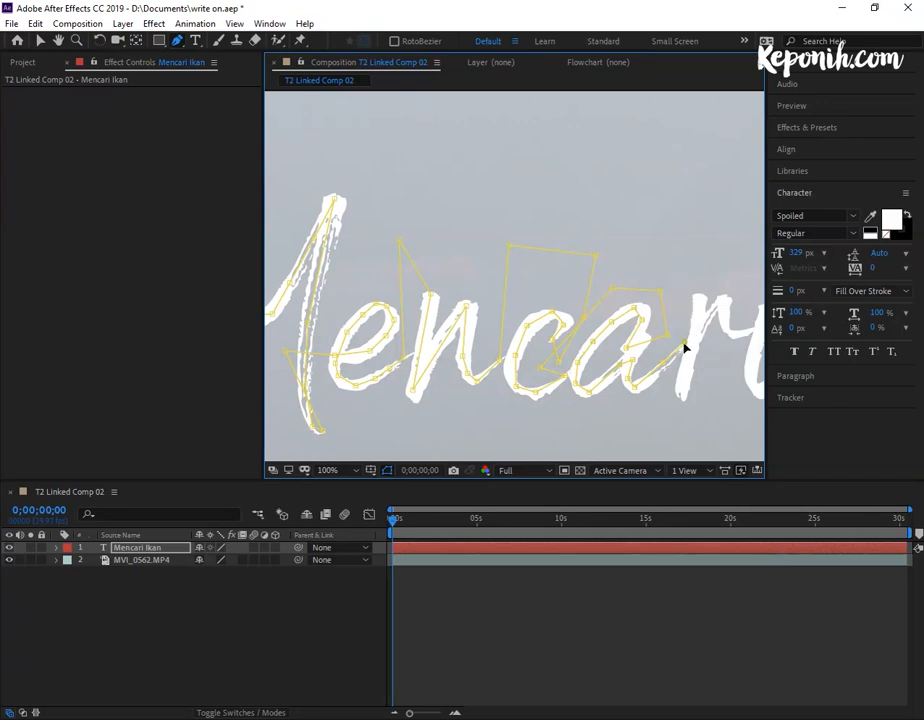
Route the mask path above the letter r and trace its stem and shoulder.
{"action": "left_click", "coordinate": [674, 272]}
{"action": "left_click", "coordinate": [701, 300]}
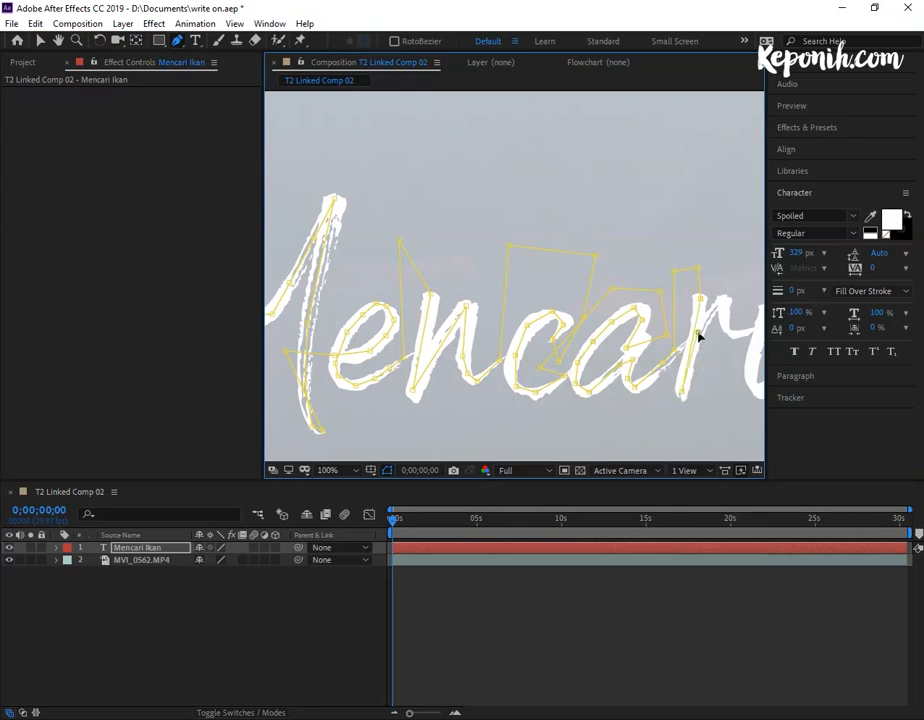
{"action": "left_click", "coordinate": [722, 302]}
{"action": "left_click_drag", "start_coordinate": [711, 381], "coordinate": [412, 423]}
{"action": "key", "text": "g"}
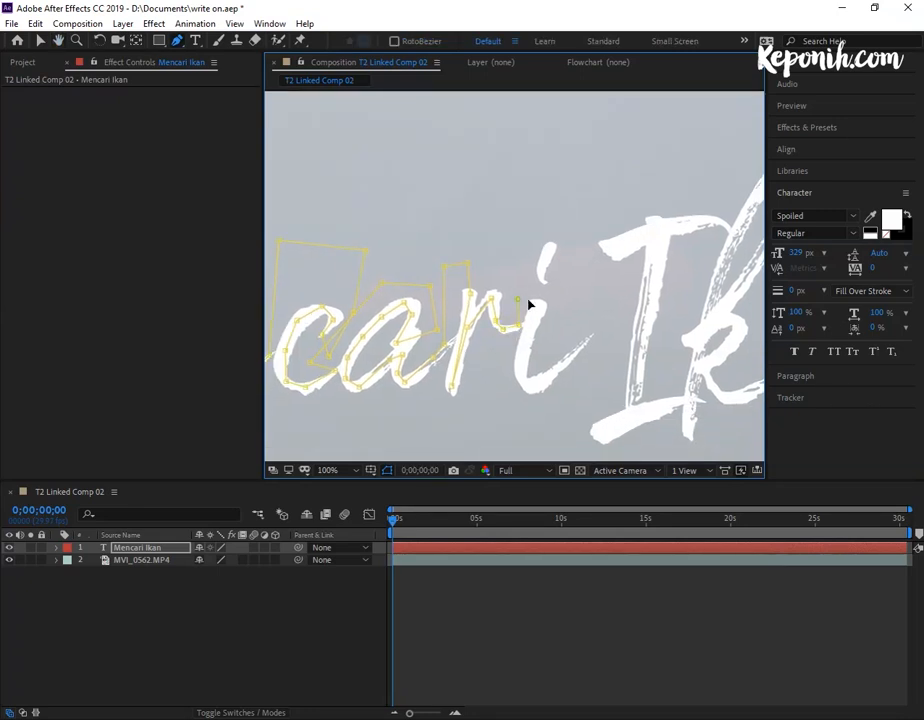
Trace the mask path down the final i of "Mencari", out along its tail and over its dot.
{"action": "left_click", "coordinate": [521, 358]}
{"action": "left_click", "coordinate": [556, 372]}
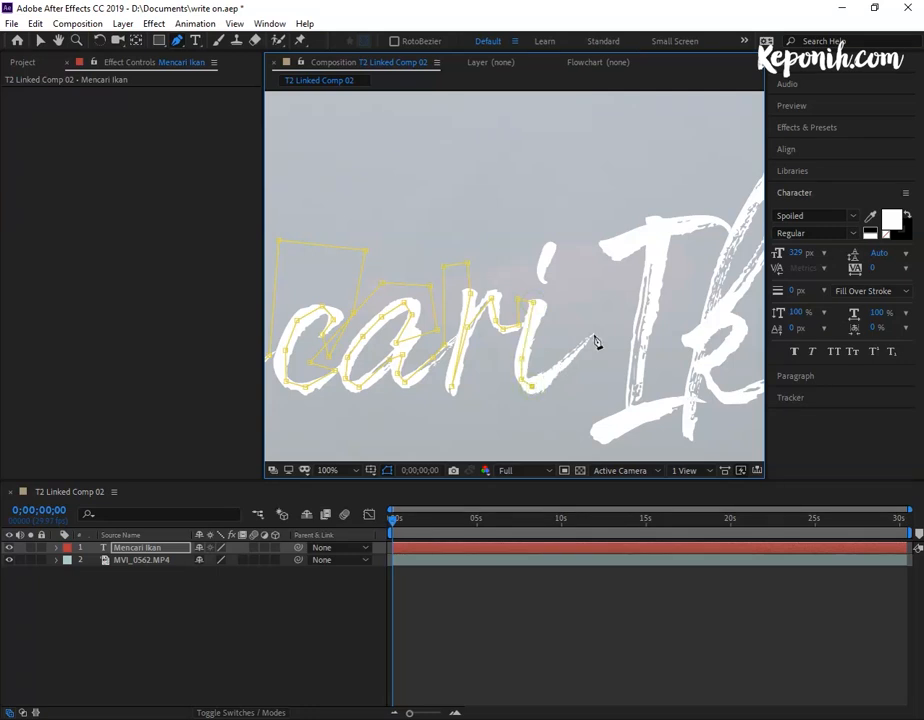
{"action": "left_click", "coordinate": [551, 246]}
{"action": "left_click", "coordinate": [541, 269]}
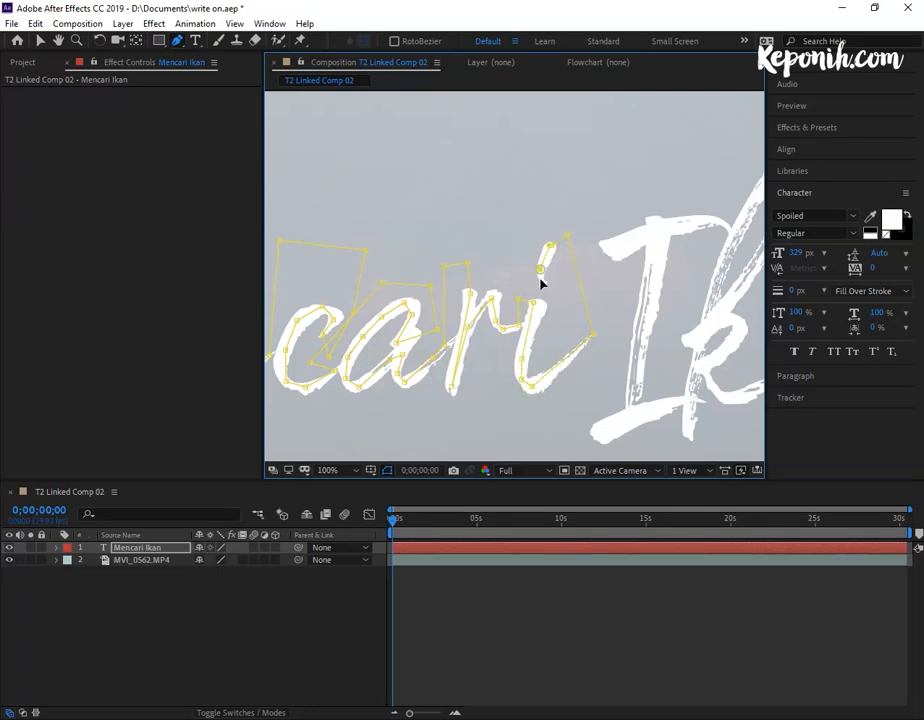
Carry the mask path above the capital I and trace its stem and horizontal bars, routing the transitions outside the letter.
{"action": "left_click_drag", "start_coordinate": [545, 287], "coordinate": [493, 190]}
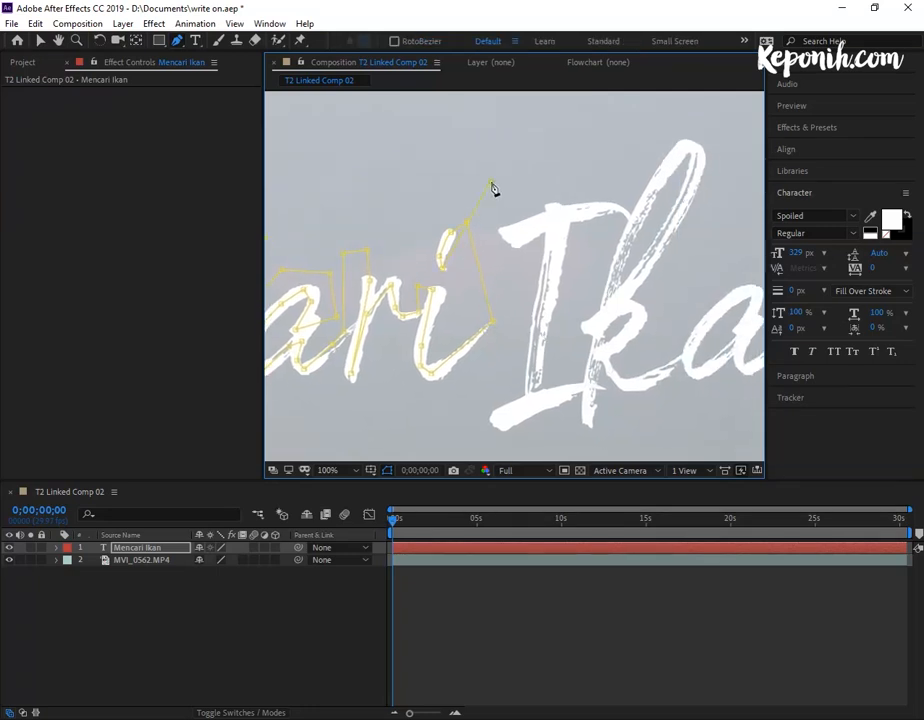
{"action": "left_click", "coordinate": [560, 177]}
{"action": "left_click", "coordinate": [559, 207]}
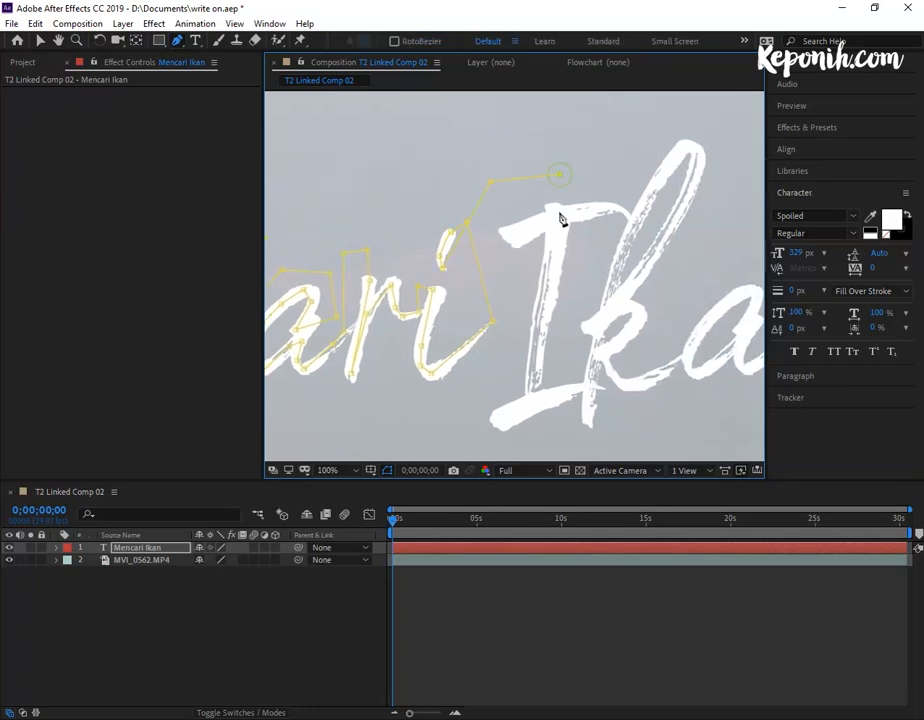
{"action": "left_click", "coordinate": [532, 402]}
{"action": "left_click", "coordinate": [452, 414]}
{"action": "left_click", "coordinate": [497, 420]}
{"action": "left_click", "coordinate": [571, 387]}
Continue the mask path through the letter k, following its tall loop, stem and lower leg.
{"action": "left_click", "coordinate": [583, 325]}
{"action": "left_click", "coordinate": [643, 267]}
{"action": "left_click", "coordinate": [689, 148]}
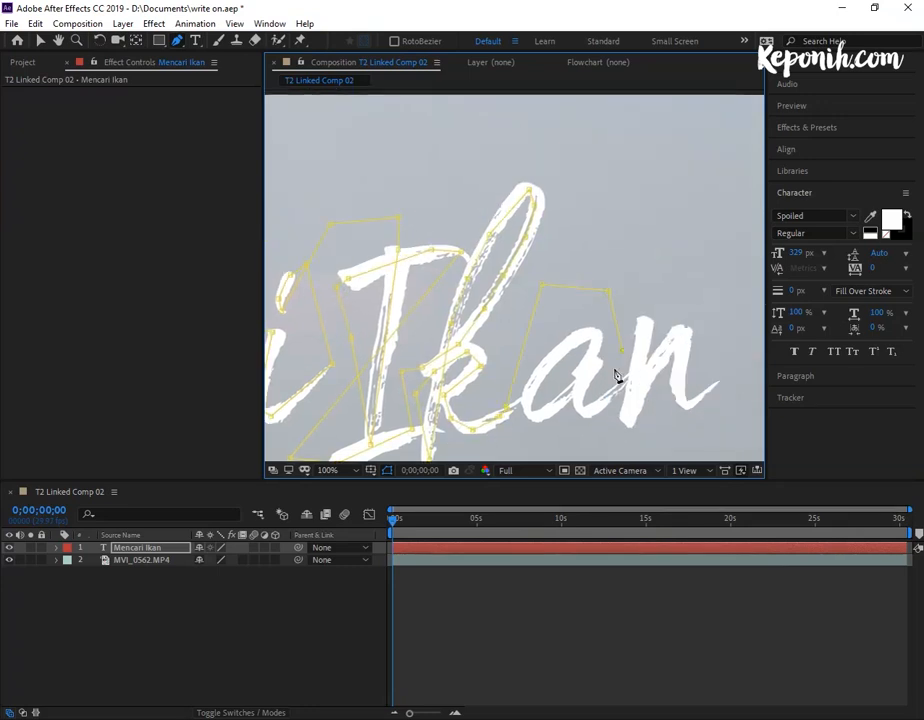
Trace the mask path through the a and n of "Ikan", ending at the final n's tail.
{"action": "left_click", "coordinate": [530, 408]}
{"action": "left_click", "coordinate": [612, 392]}
{"action": "left_click", "coordinate": [645, 320]}
{"action": "left_click", "coordinate": [655, 360]}
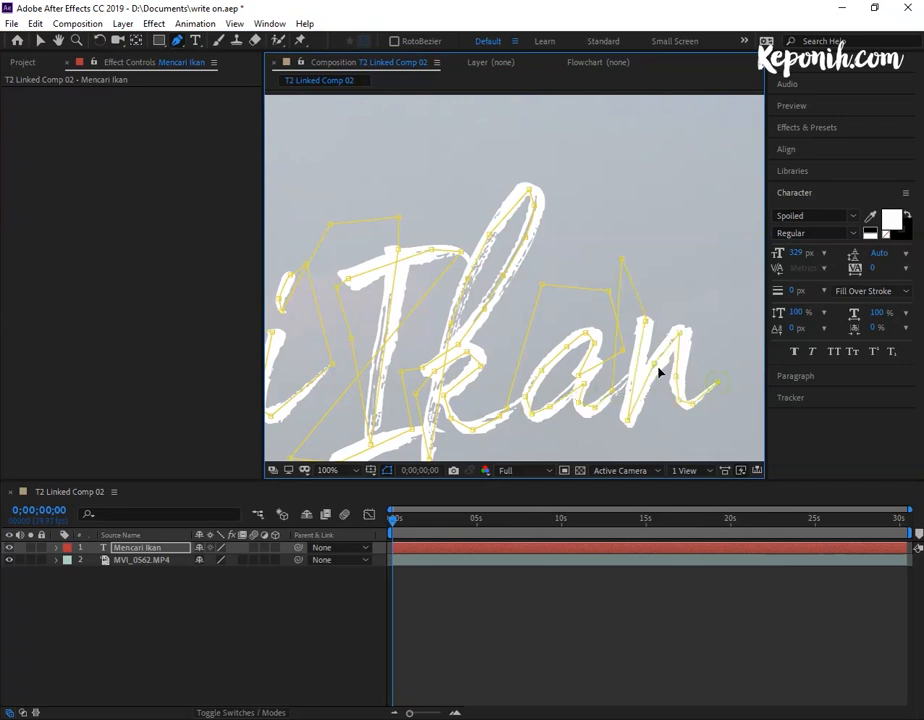
Search the effects for "strok" and apply the Generate Stroke effect to the Mencari Ikan text layer.
{"action": "scroll", "coordinate": [571, 342], "scroll_direction": "down", "scroll_amount": 4}
{"action": "scroll", "coordinate": [450, 305], "scroll_direction": "up", "scroll_amount": 2}
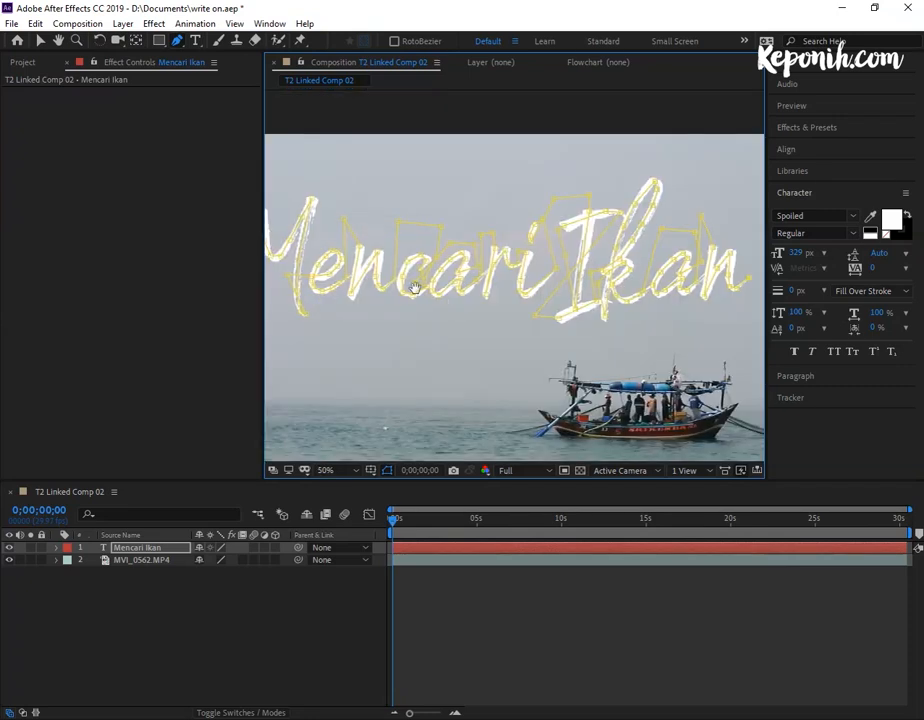
{"action": "scroll", "coordinate": [578, 285], "scroll_direction": "down", "scroll_amount": 2}
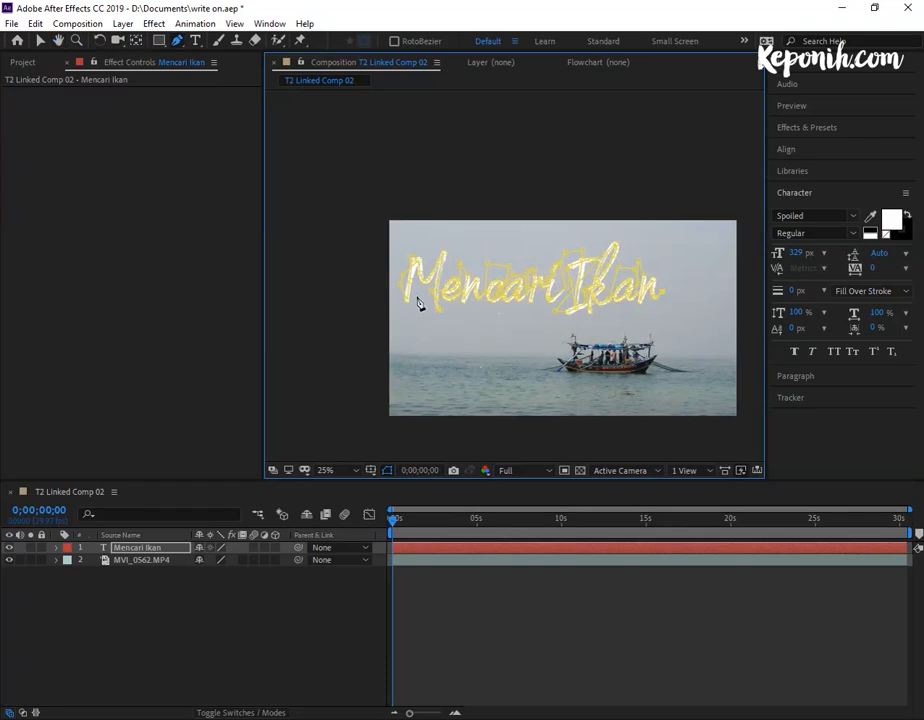
{"action": "left_click", "coordinate": [800, 130]}
{"action": "left_click", "coordinate": [802, 147]}
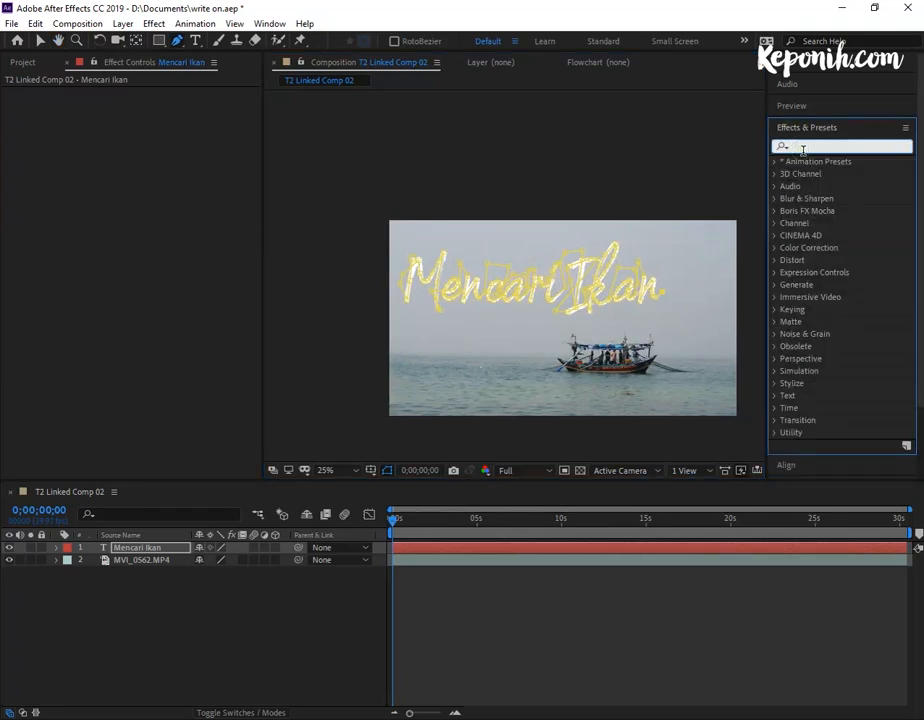
{"action": "type", "text": "stoke"}
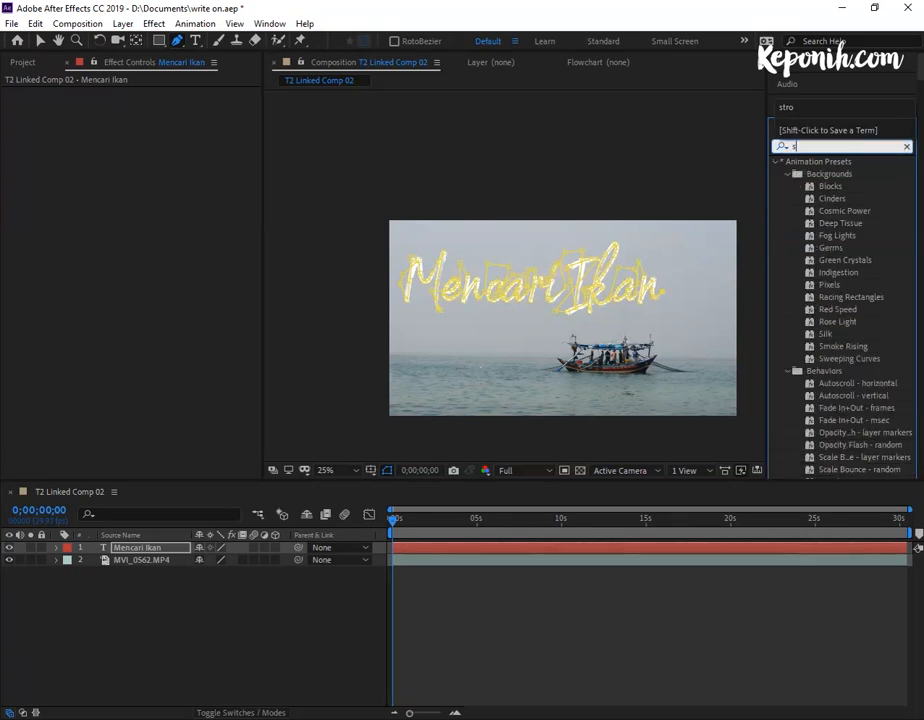
{"action": "left_click", "coordinate": [905, 146]}
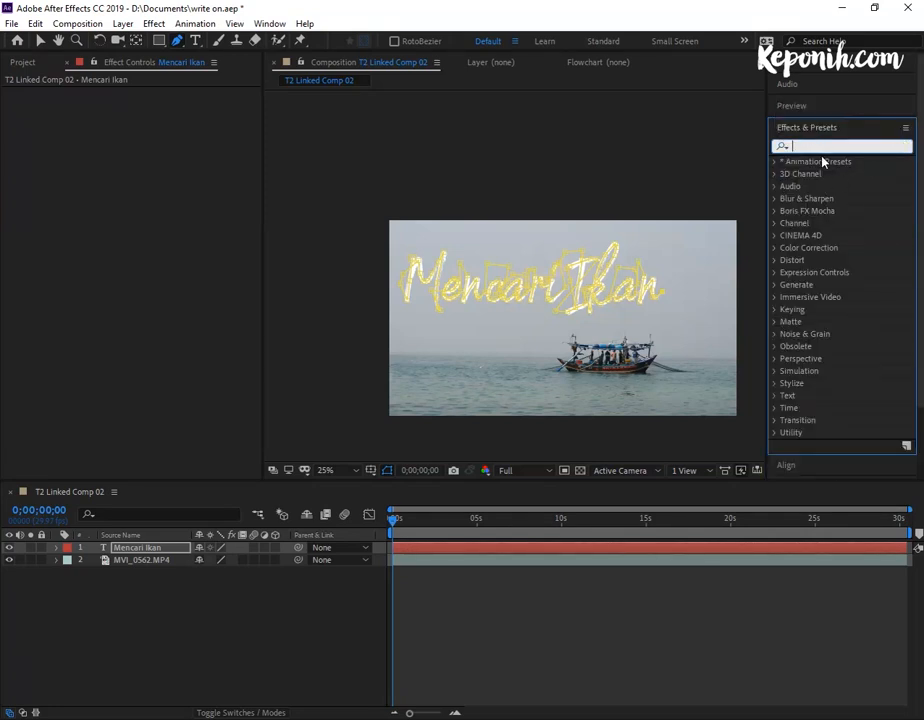
{"action": "type", "text": "stro"}
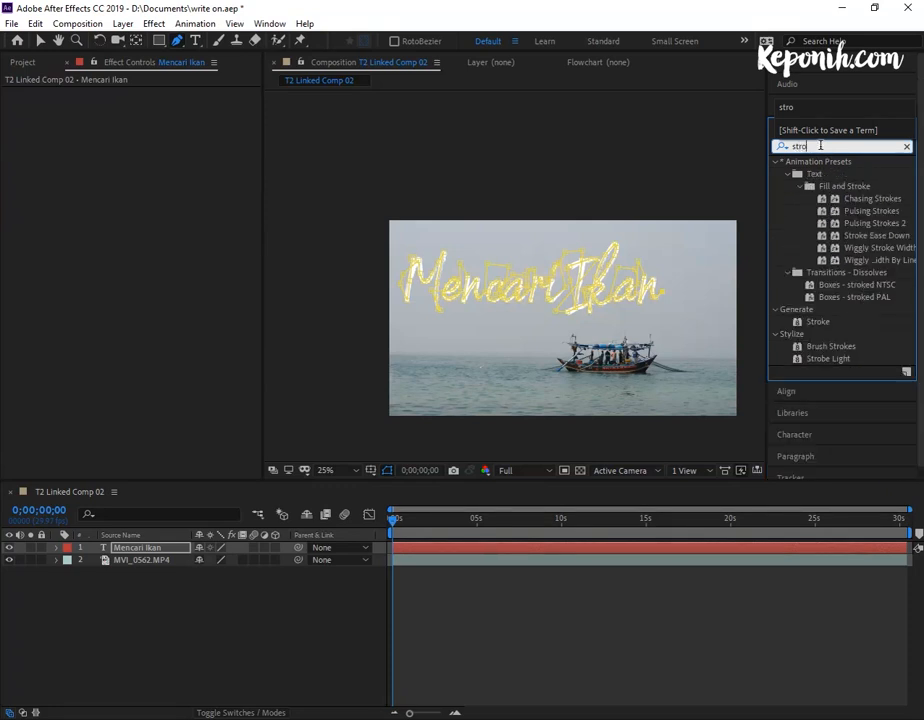
{"action": "type", "text": "k"}
{"action": "left_click", "coordinate": [817, 323]}
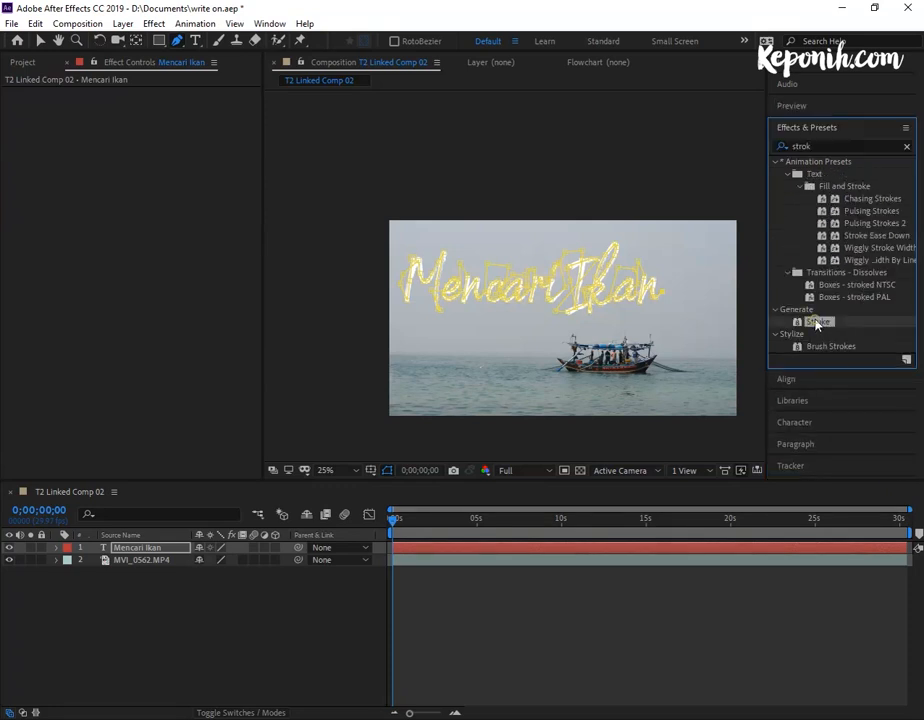
{"action": "left_click_drag", "start_coordinate": [835, 322], "coordinate": [153, 550]}
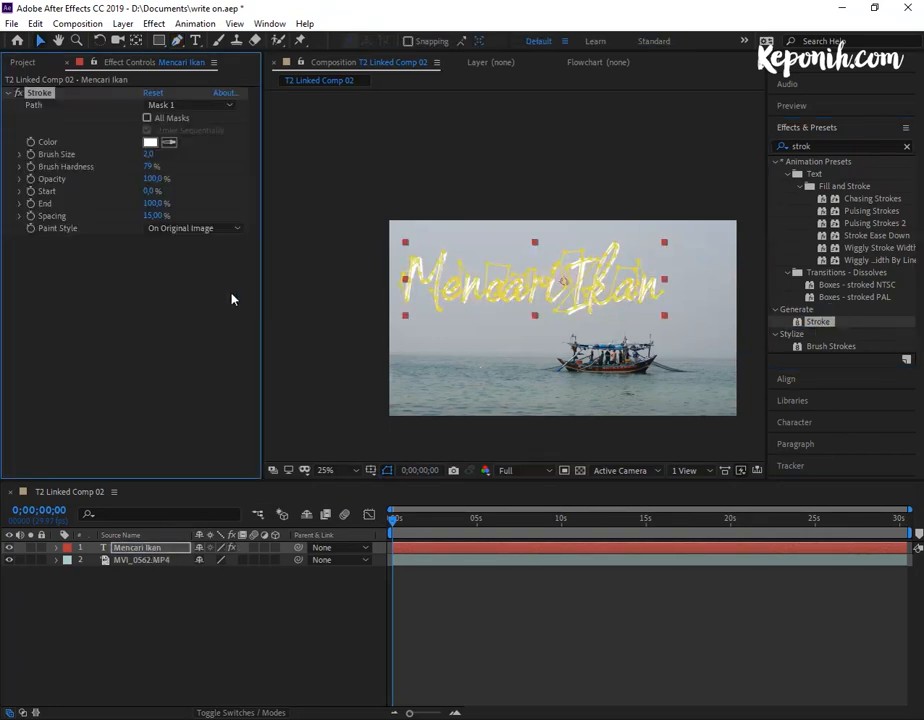
Set the Stroke effect's colour to red and its brush size to 15.2, keeping Mask 1 as the path.
{"action": "left_click", "coordinate": [180, 104]}
{"action": "left_click", "coordinate": [190, 140]}
{"action": "left_click", "coordinate": [149, 143]}
{"action": "type", "text": "FF0000"}
{"action": "left_click", "coordinate": [600, 278]}
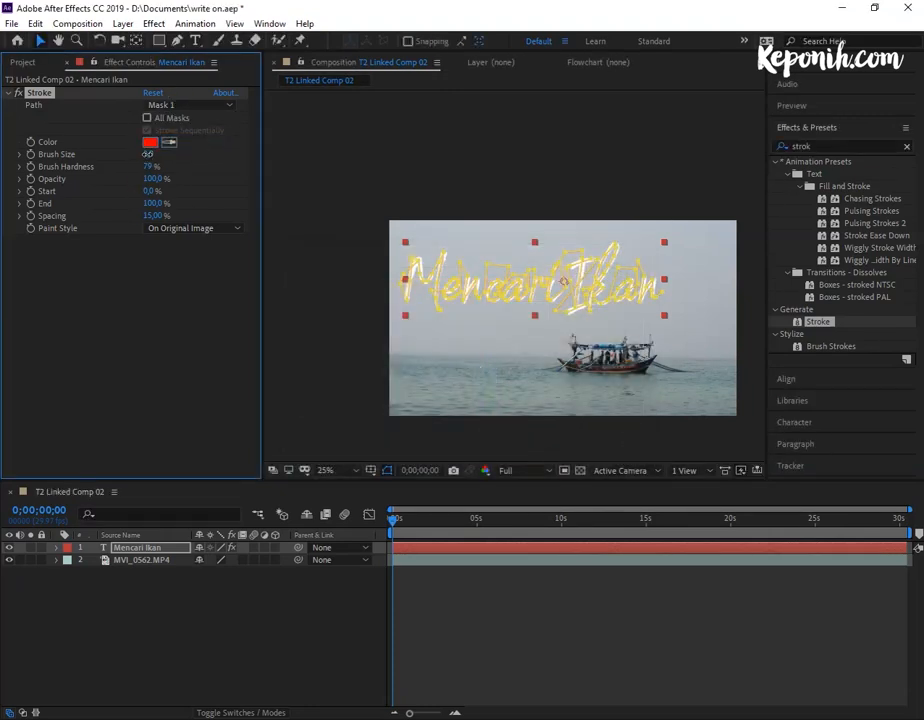
{"action": "left_click_drag", "start_coordinate": [171, 154], "coordinate": [229, 152]}
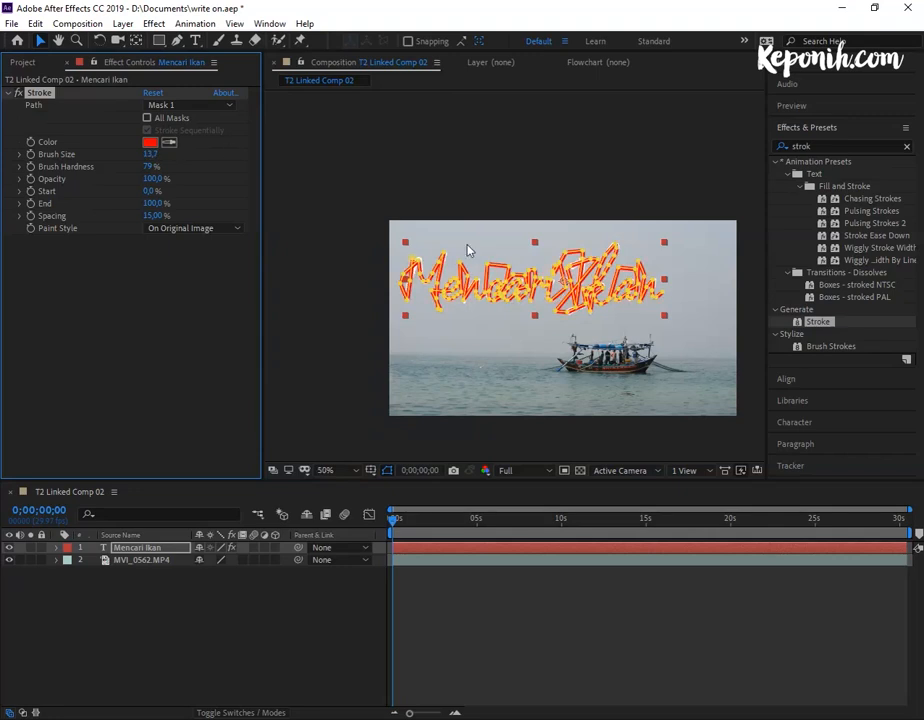
{"action": "scroll", "coordinate": [467, 250], "scroll_direction": "up", "scroll_amount": 3}
{"action": "left_click_drag", "start_coordinate": [524, 251], "coordinate": [635, 297]}
{"action": "left_click_drag", "start_coordinate": [150, 155], "coordinate": [164, 156]}
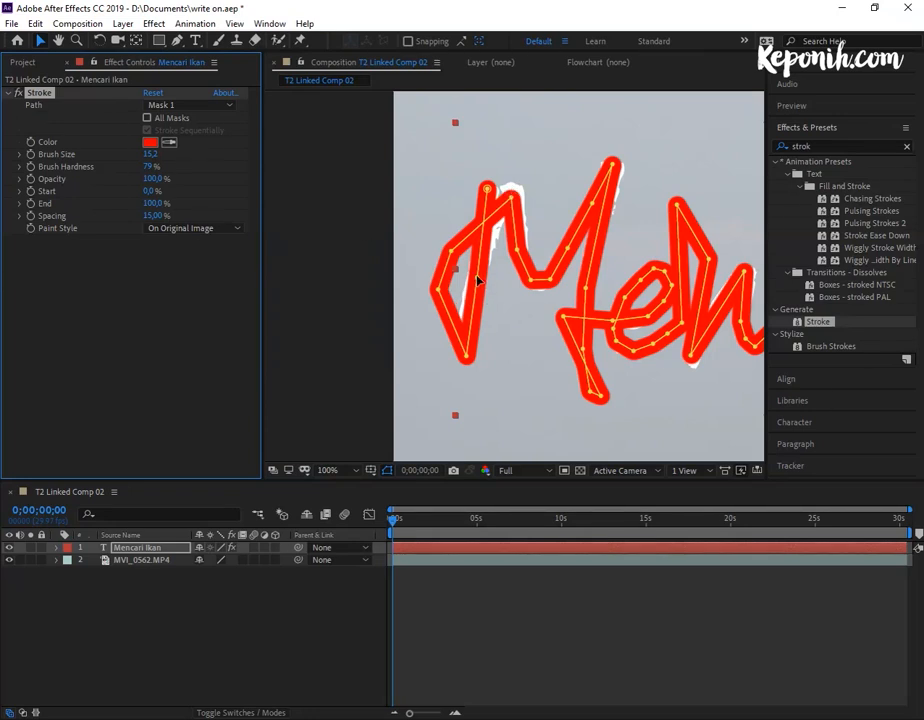
Move the mask vertex at the top of the M's arch up to the tip of the white lettering.
{"action": "left_click", "coordinate": [477, 280]}
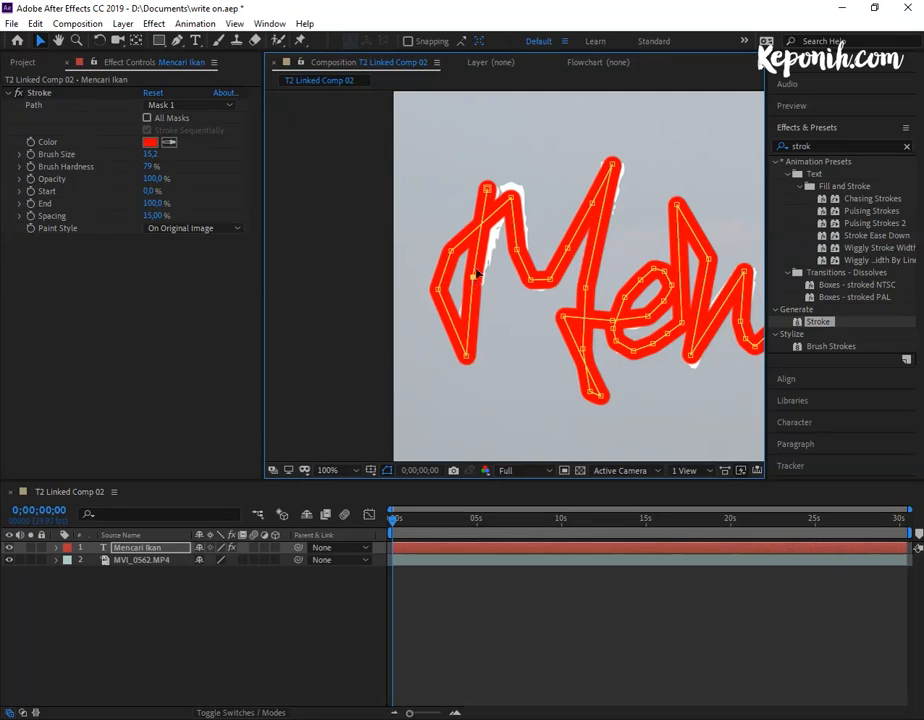
{"action": "right_click", "coordinate": [481, 258]}
{"action": "left_click", "coordinate": [344, 126]}
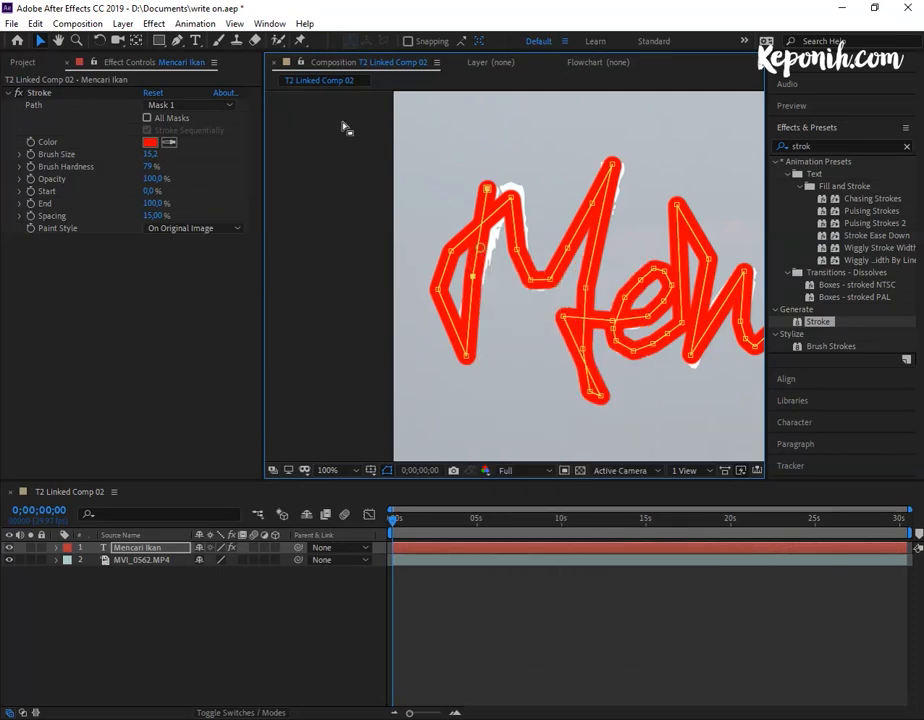
{"action": "left_click", "coordinate": [192, 40]}
{"action": "left_click", "coordinate": [177, 40]}
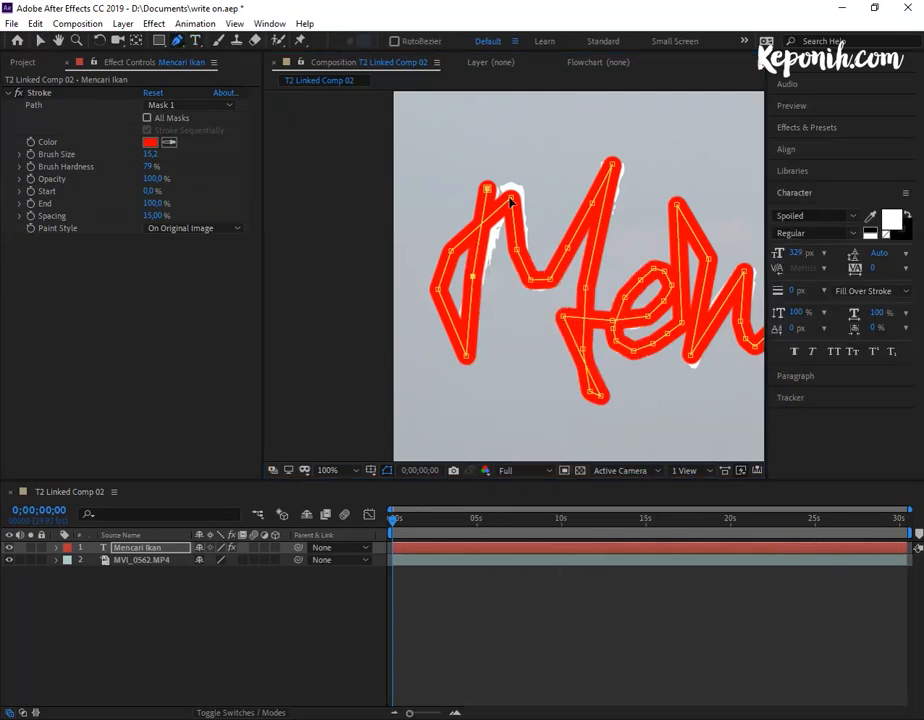
{"action": "left_click_drag", "start_coordinate": [511, 201], "coordinate": [515, 189]}
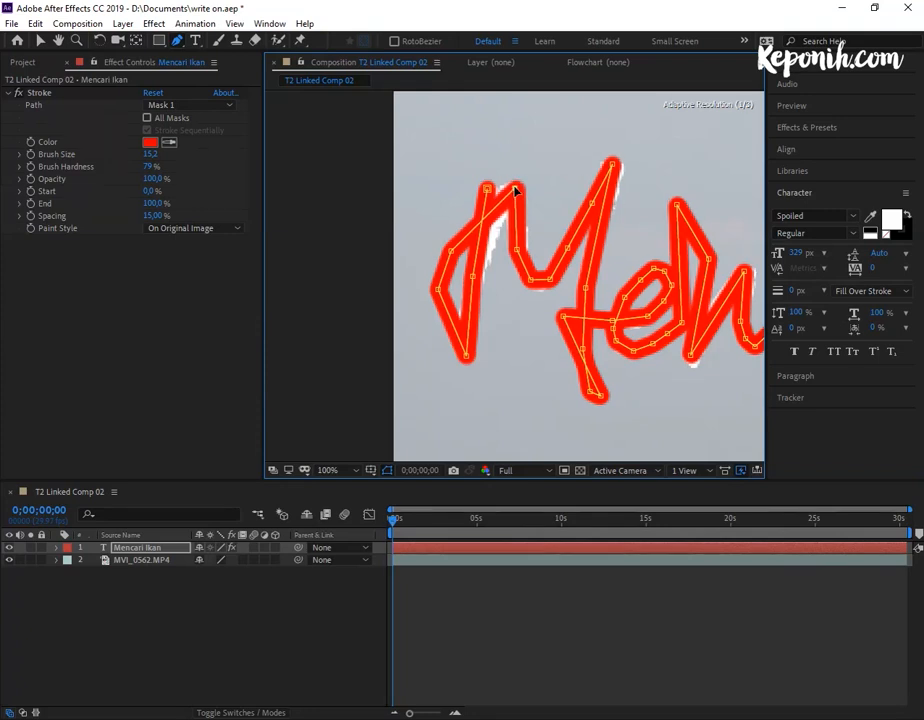
Add mask points on the M's left stem, arch and right stem, pulling the path over the uncovered white lettering.
{"action": "right_click", "coordinate": [479, 242]}
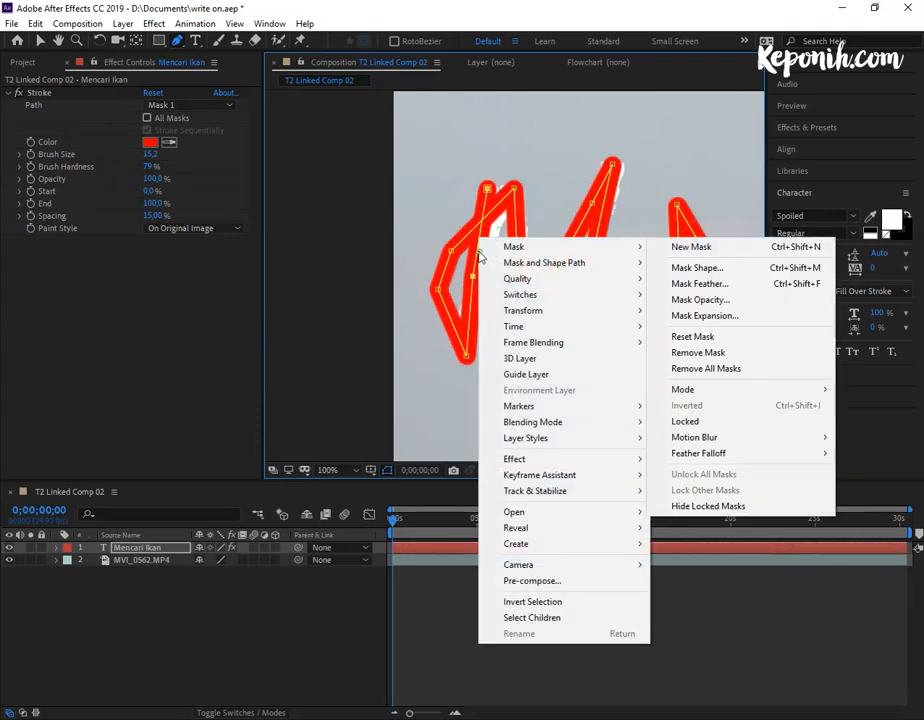
{"action": "left_click", "coordinate": [471, 246]}
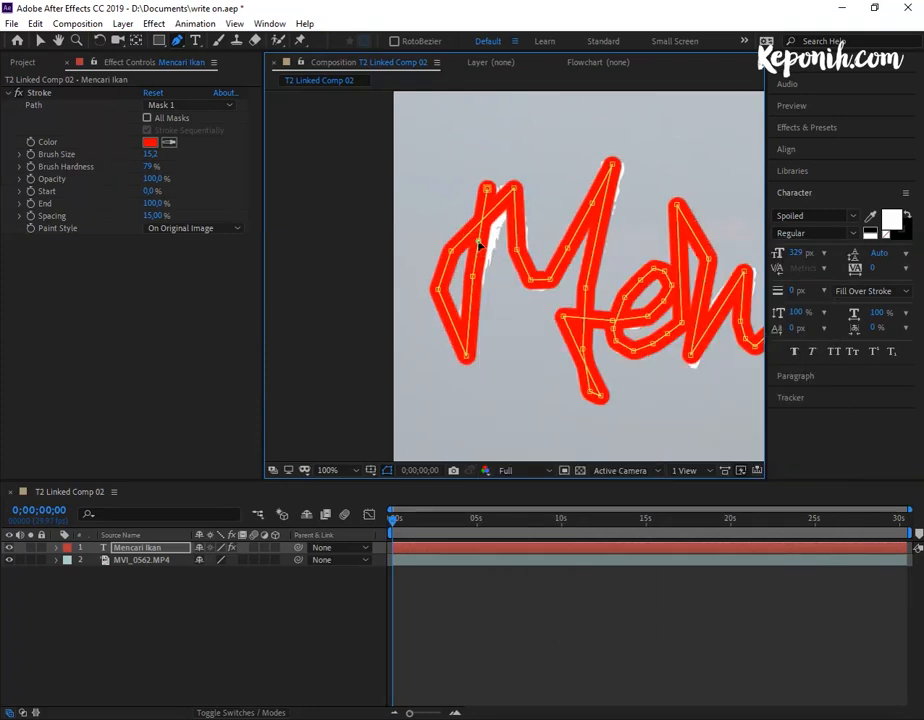
{"action": "mouse_move", "coordinate": [480, 242]}
{"action": "left_mouse_down"}
{"action": "mouse_move", "coordinate": [487, 247]}
{"action": "mouse_move", "coordinate": [497, 213]}
{"action": "left_mouse_up"}
{"action": "left_click", "coordinate": [607, 188]}
Set the Stroke effect's brush size to 18.9 and brush hardness to 100%.
{"action": "mouse_move", "coordinate": [153, 155]}
{"action": "left_mouse_down"}
{"action": "mouse_move", "coordinate": [194, 166]}
{"action": "mouse_move", "coordinate": [99, 177]}
{"action": "mouse_move", "coordinate": [241, 181]}
{"action": "mouse_move", "coordinate": [29, 201]}
{"action": "left_mouse_up"}
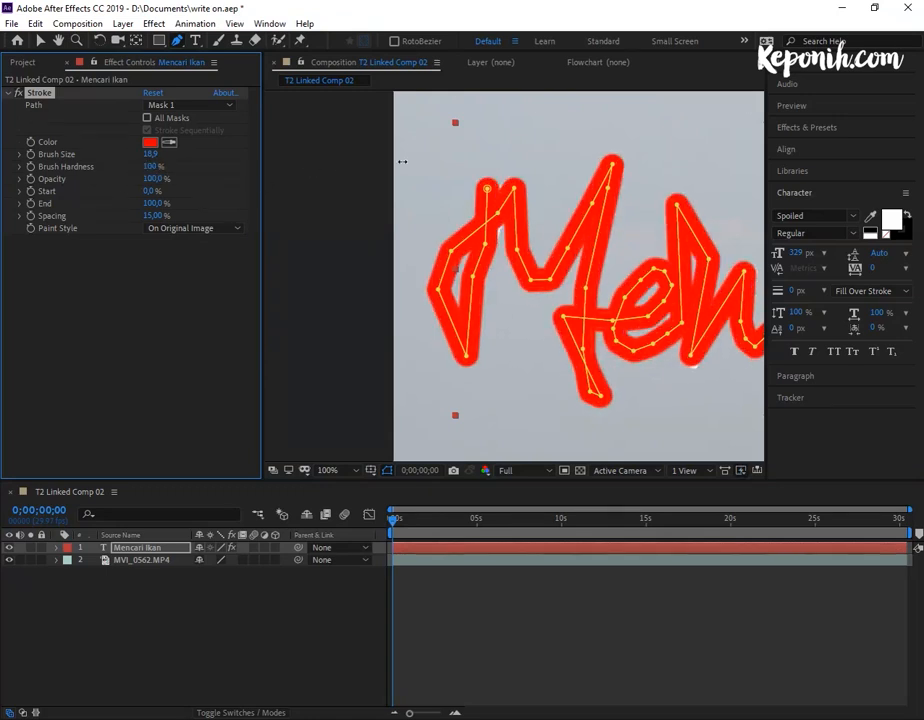
{"action": "right_click", "coordinate": [443, 160]}
{"action": "left_click", "coordinate": [108, 168]}
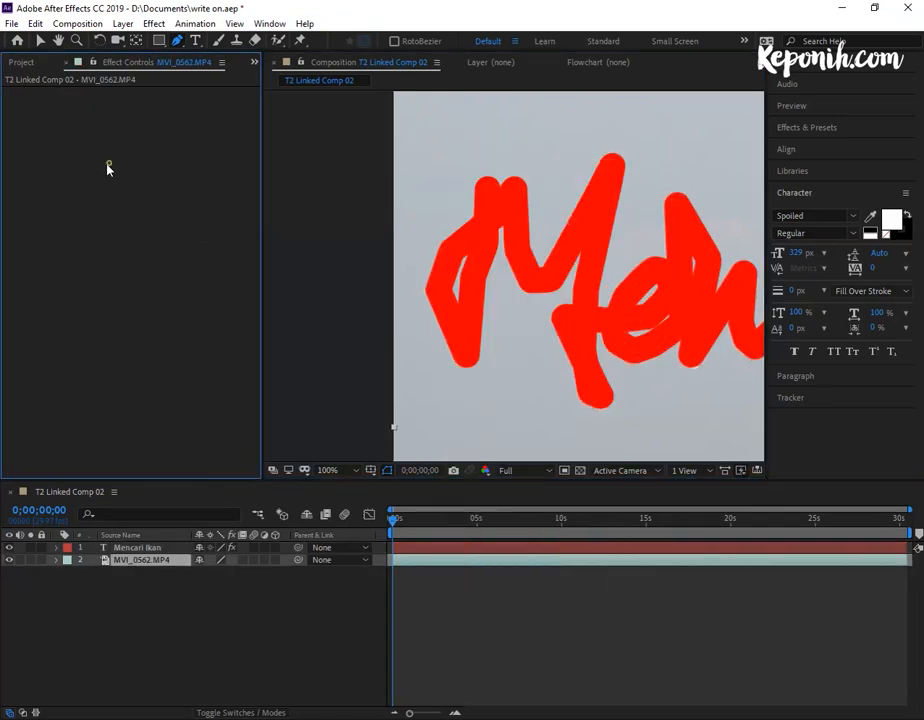
{"action": "left_click", "coordinate": [137, 547]}
{"action": "left_click", "coordinate": [156, 166]}
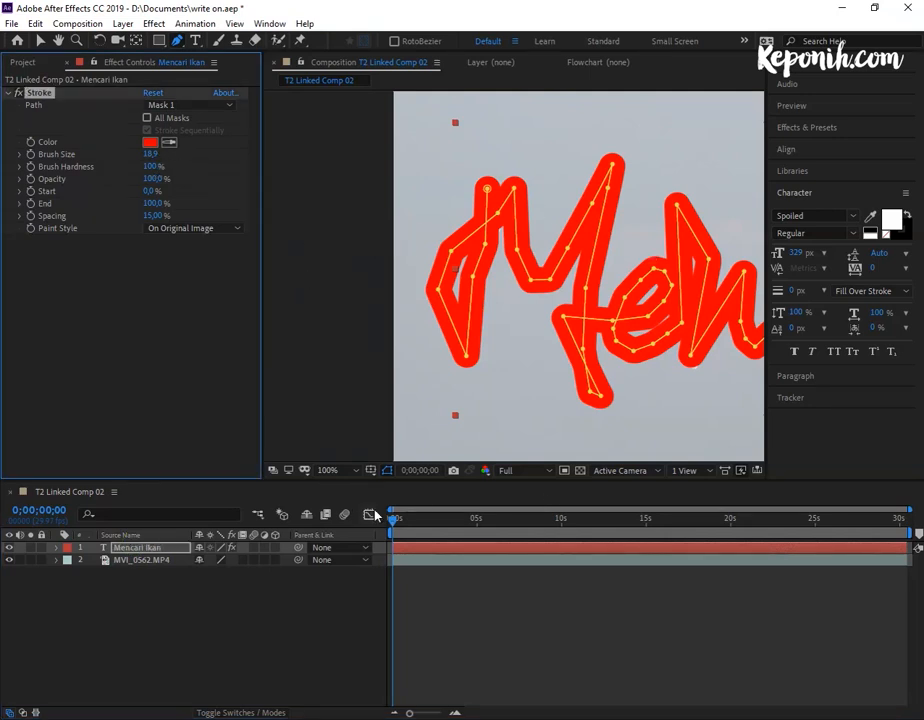
Inspect the red stroke along the whole title to check how well it covers the lettering.
{"action": "left_click_drag", "start_coordinate": [394, 524], "coordinate": [375, 514]}
{"action": "scroll", "coordinate": [709, 289], "scroll_direction": "down", "scroll_amount": 1}
{"action": "key", "text": "space"}
{"action": "left_click_drag", "start_coordinate": [698, 273], "coordinate": [424, 285]}
{"action": "key", "text": "g"}
{"action": "scroll", "coordinate": [620, 287], "scroll_direction": "up", "scroll_amount": 3}
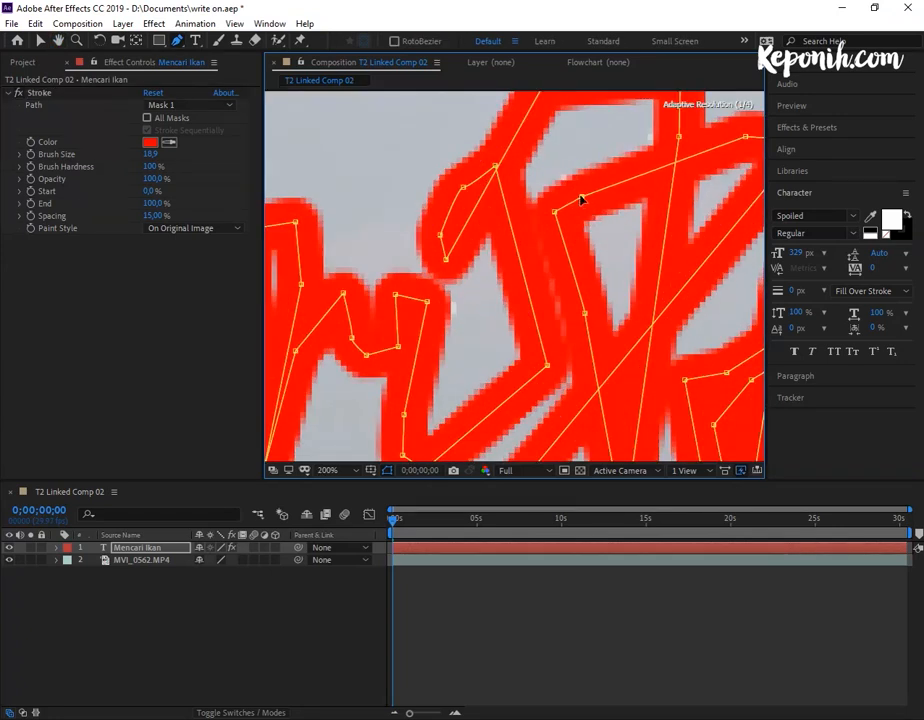
{"action": "scroll", "coordinate": [468, 283], "scroll_direction": "down", "scroll_amount": 6}
{"action": "scroll", "coordinate": [468, 283], "scroll_direction": "up", "scroll_amount": 4}
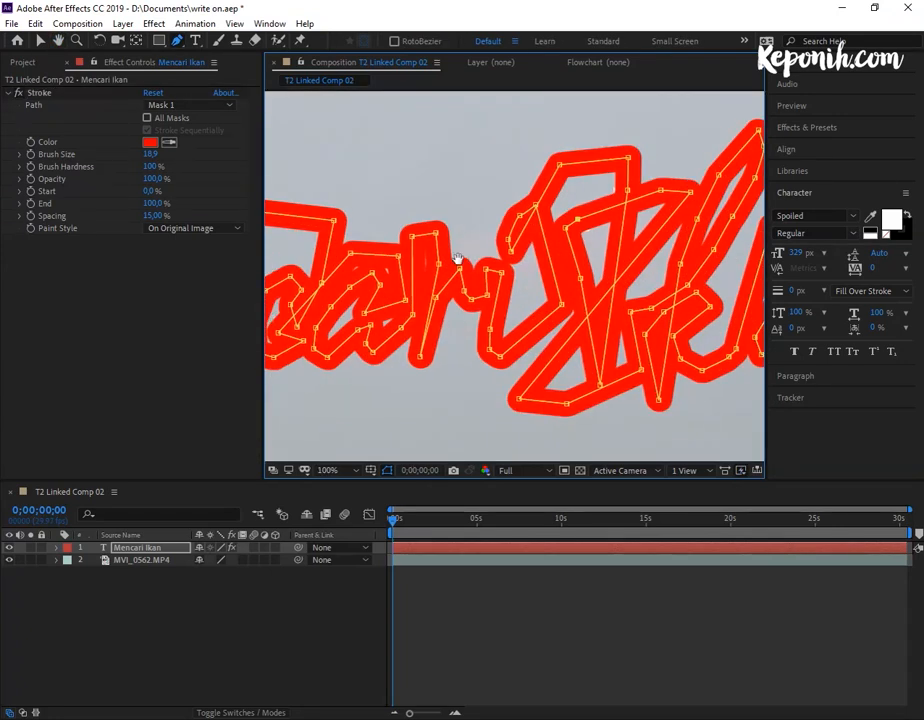
{"action": "left_click_drag", "start_coordinate": [358, 218], "coordinate": [437, 214]}
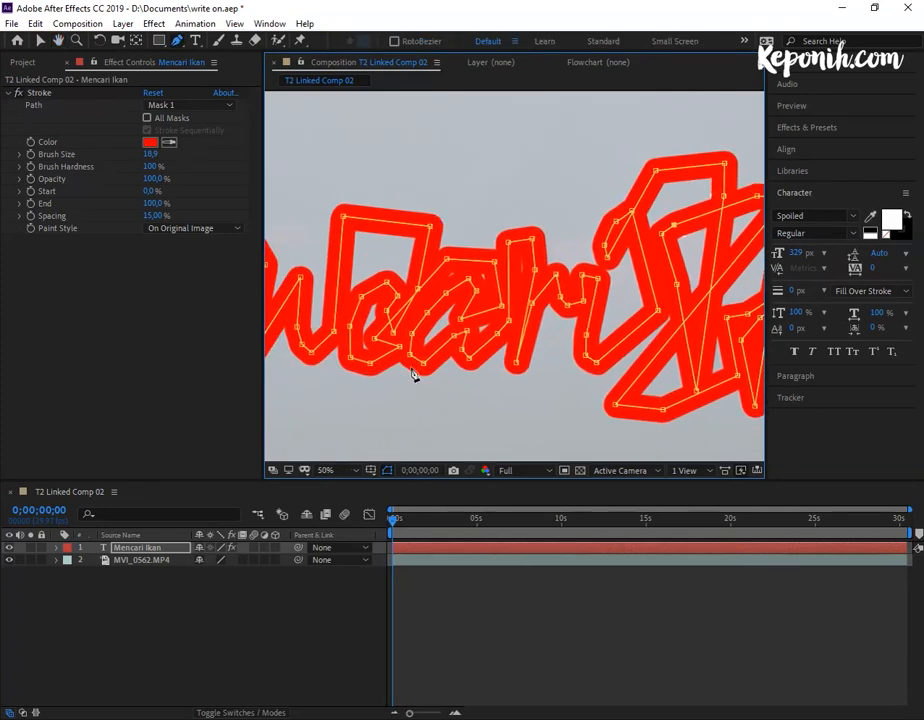
{"action": "scroll", "coordinate": [431, 357], "scroll_direction": "down", "scroll_amount": 4}
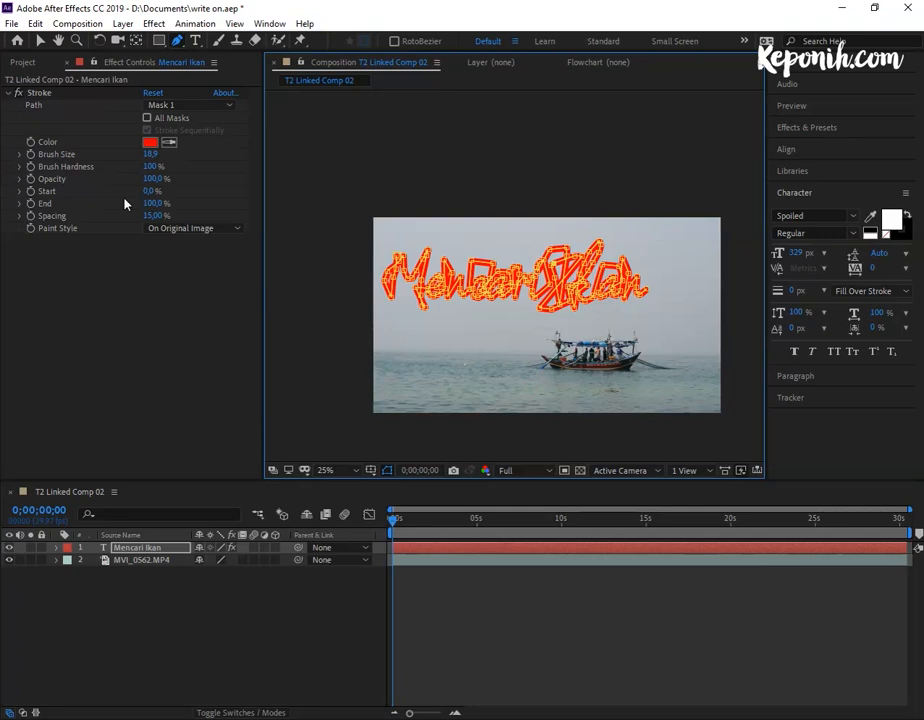
Keyframe the Stroke effect's End at 0% at the start of the composition.
{"action": "left_click", "coordinate": [30, 191]}
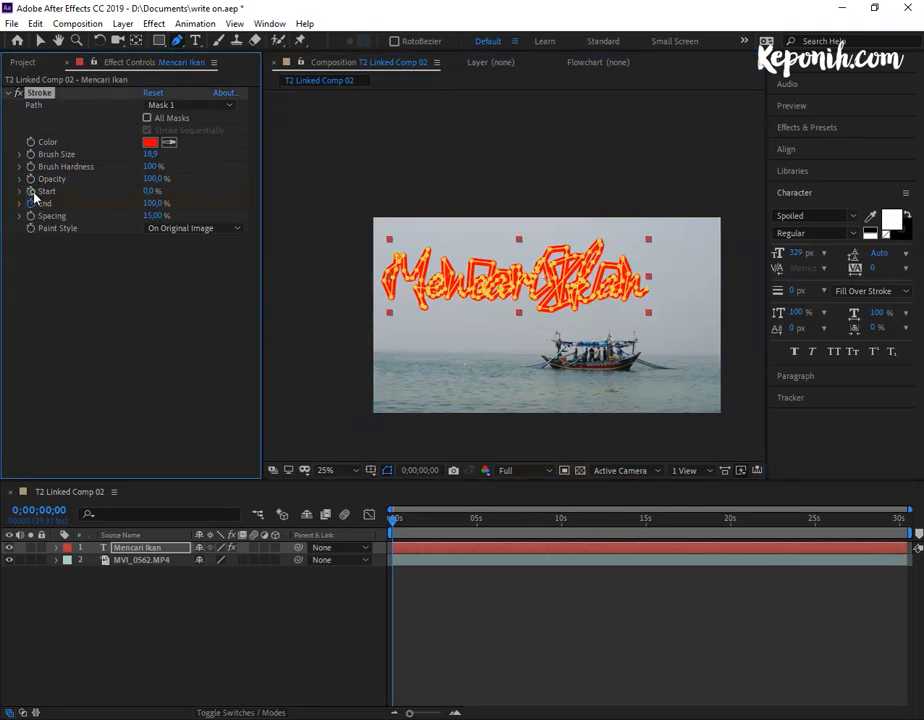
{"action": "left_click", "coordinate": [29, 203]}
{"action": "mouse_move", "coordinate": [150, 203]}
{"action": "left_mouse_down"}
{"action": "mouse_move", "coordinate": [20, 215]}
{"action": "mouse_move", "coordinate": [2, 228]}
{"action": "left_mouse_up"}
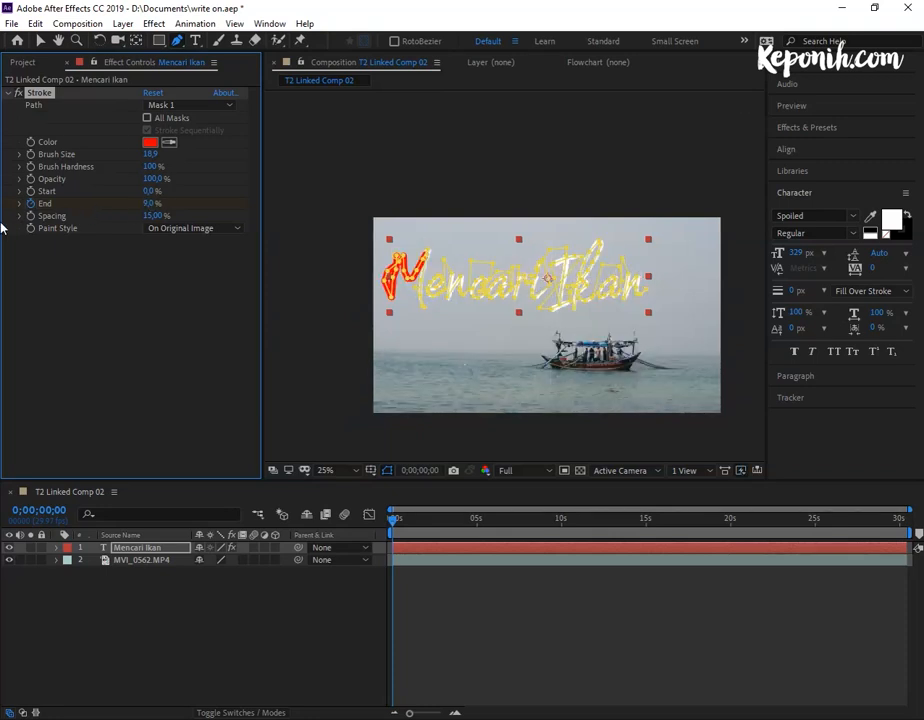
{"action": "key", "text": "Return"}
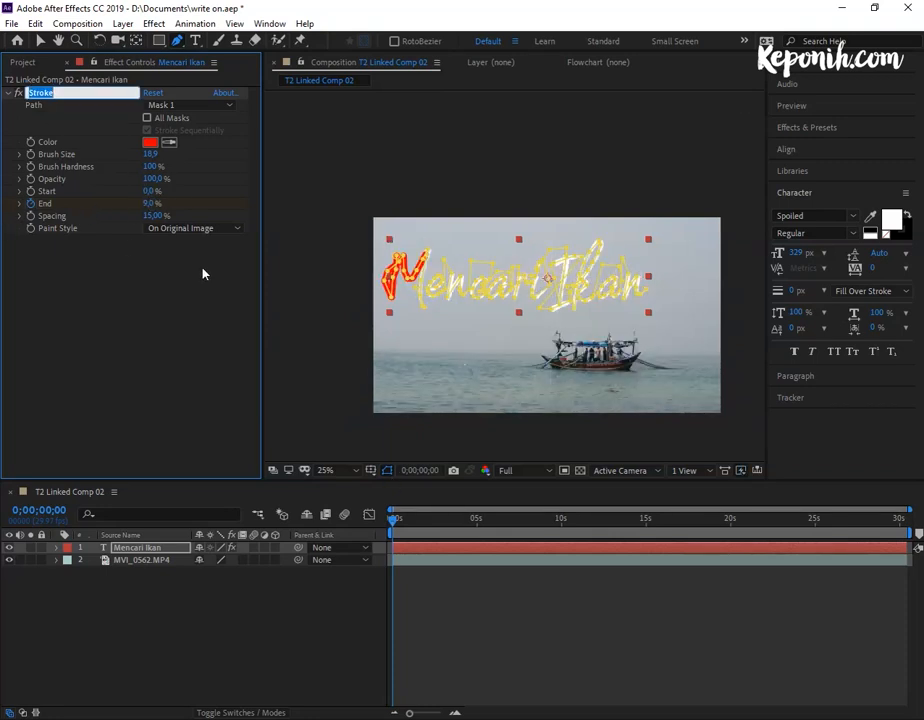
{"action": "left_click_drag", "start_coordinate": [145, 208], "coordinate": [100, 204]}
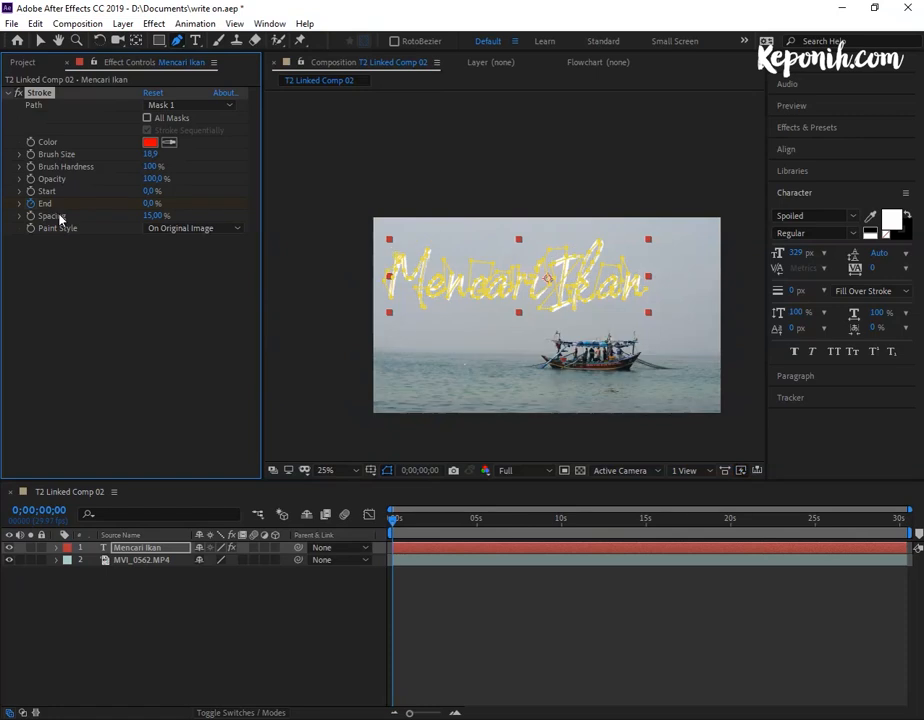
Keyframe the Stroke effect's End at 100% at 0;00;19;26.
{"action": "left_click", "coordinate": [728, 522]}
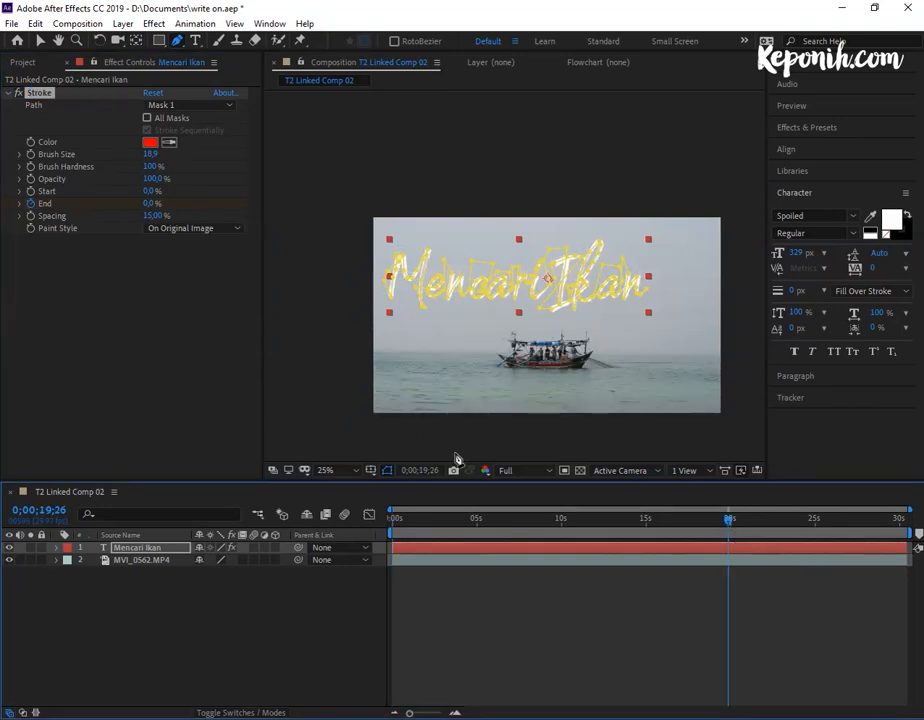
{"action": "mouse_move", "coordinate": [147, 204]}
{"action": "left_mouse_down"}
{"action": "mouse_move", "coordinate": [206, 220]}
{"action": "mouse_move", "coordinate": [542, 202]}
{"action": "left_mouse_up"}
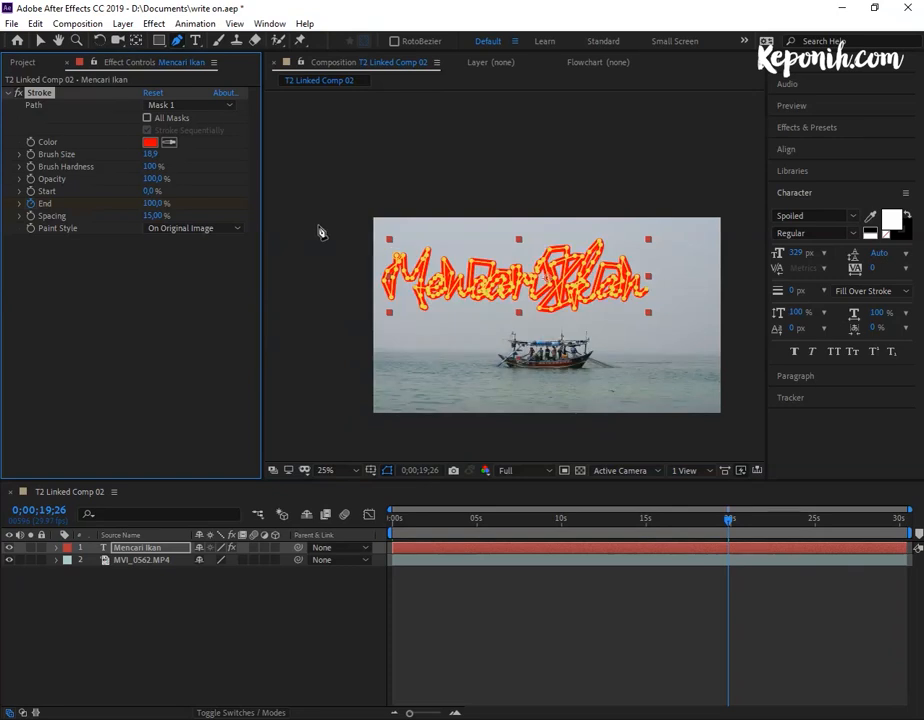
{"action": "key", "text": "Return"}
Play the stroke animation from the start of the composition to preview the writing speed.
{"action": "left_click", "coordinate": [397, 531]}
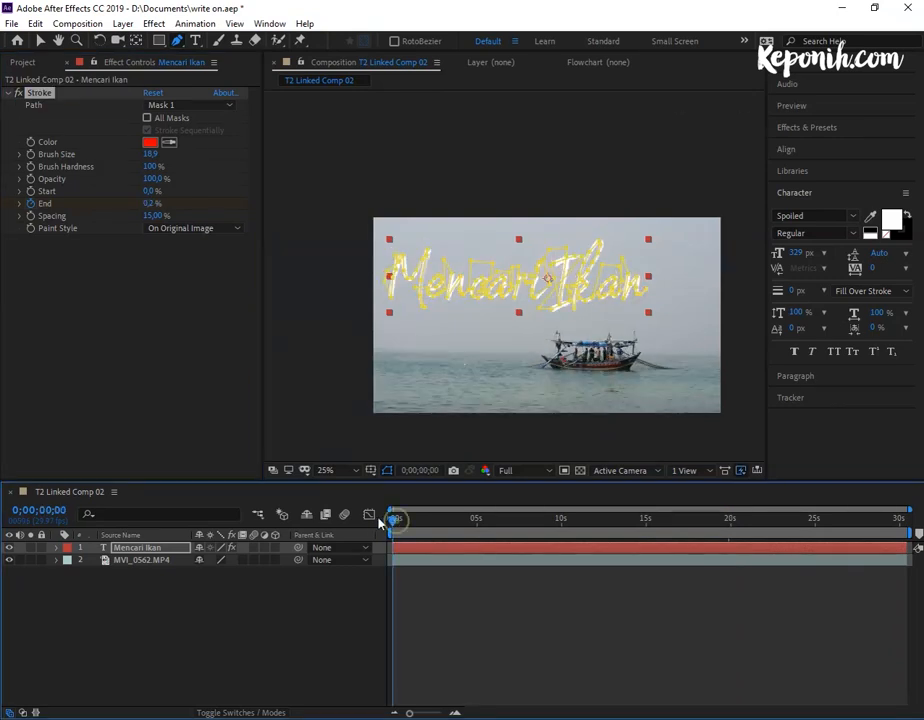
{"action": "left_click", "coordinate": [336, 421]}
{"action": "key", "text": "space"}
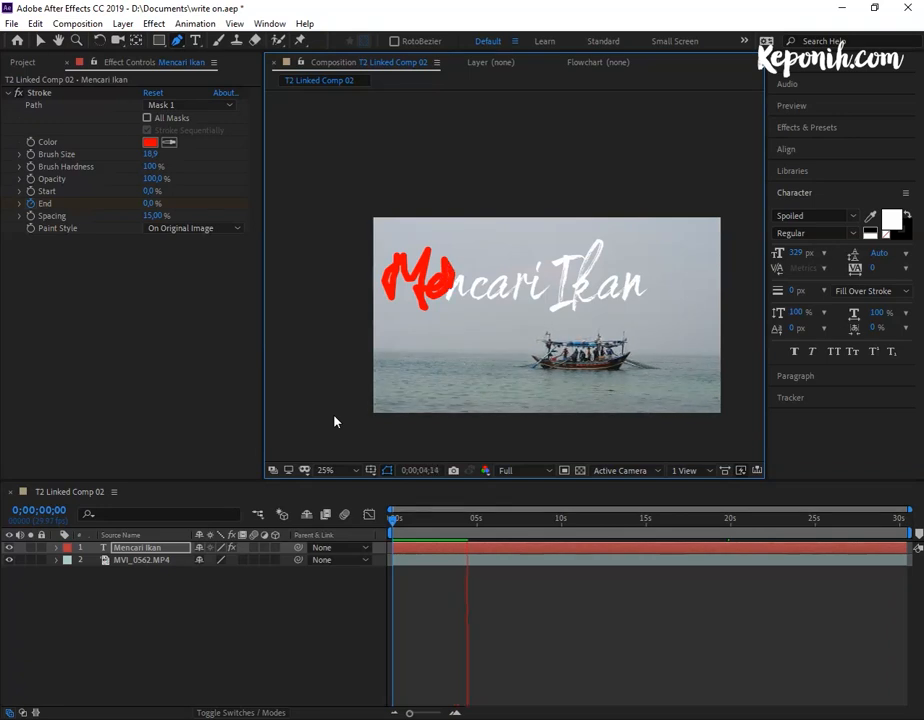
{"action": "key", "text": "space"}
Move the Stroke effect's final End keyframe on the Mencari Ikan layer to about 10 seconds.
{"action": "left_click", "coordinate": [57, 548]}
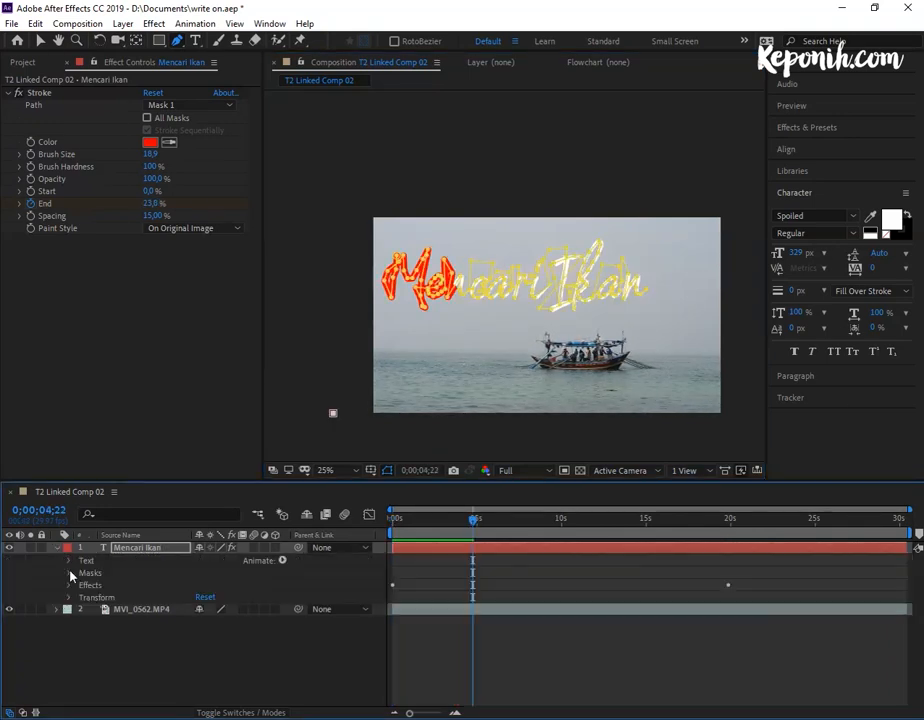
{"action": "left_click", "coordinate": [68, 561]}
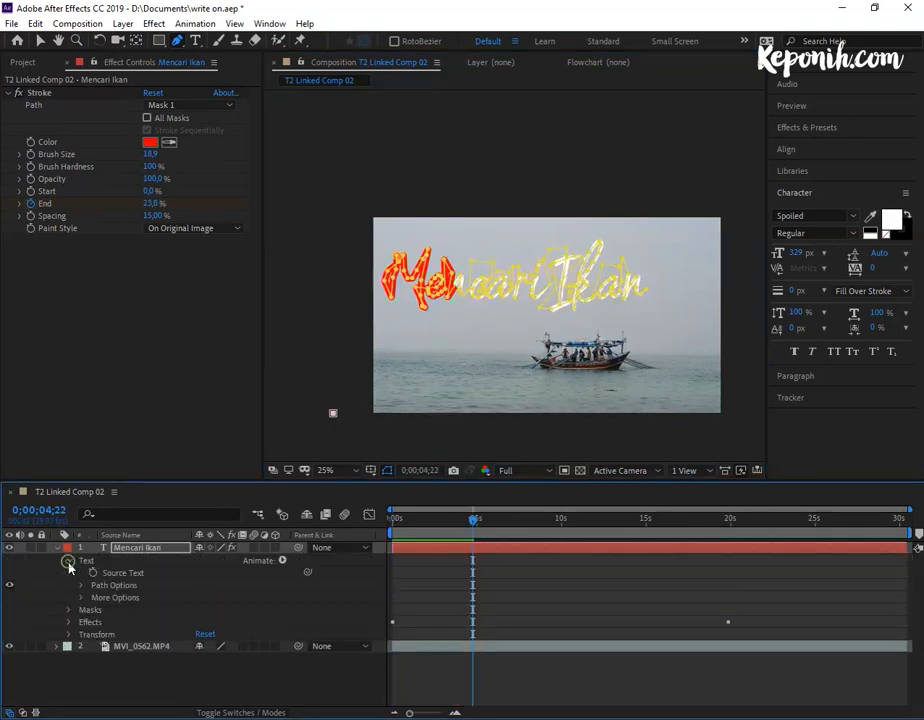
{"action": "left_click", "coordinate": [69, 562]}
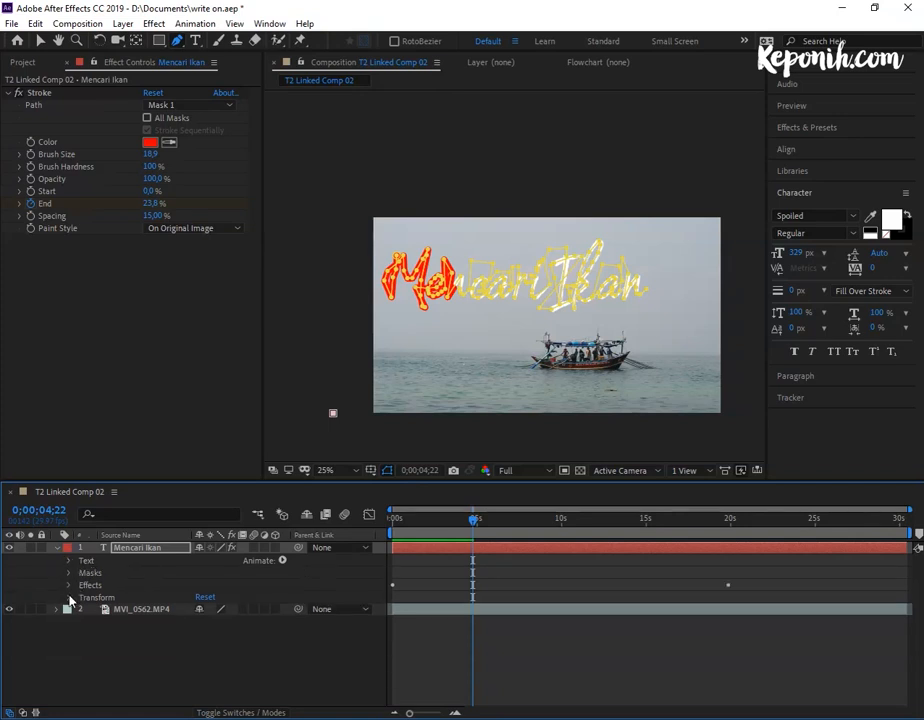
{"action": "left_click", "coordinate": [68, 585]}
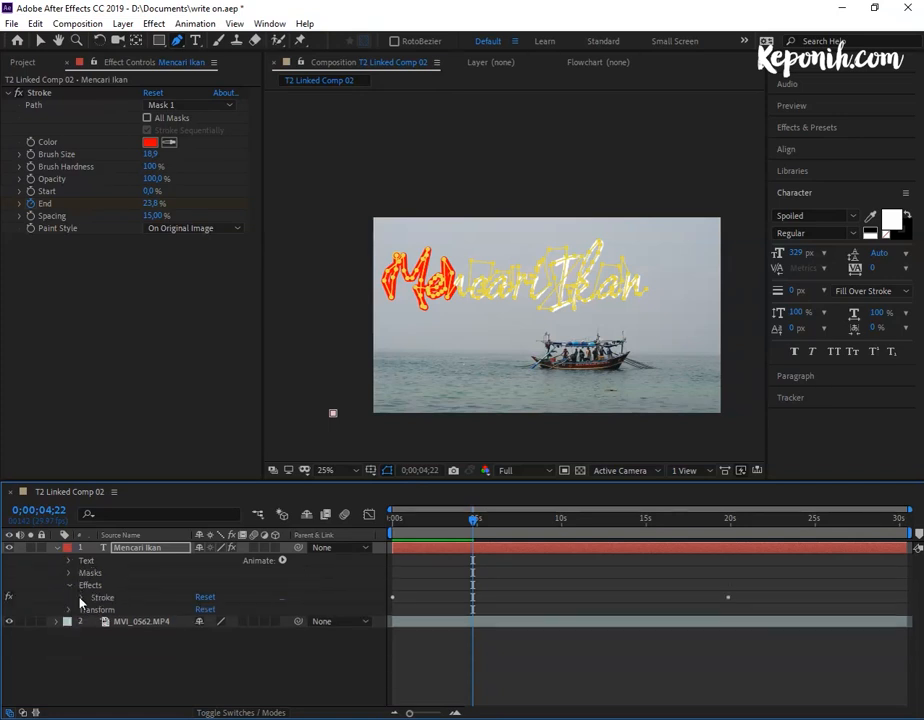
{"action": "left_click", "coordinate": [79, 598]}
{"action": "scroll", "coordinate": [672, 602], "scroll_direction": "down", "scroll_amount": 2}
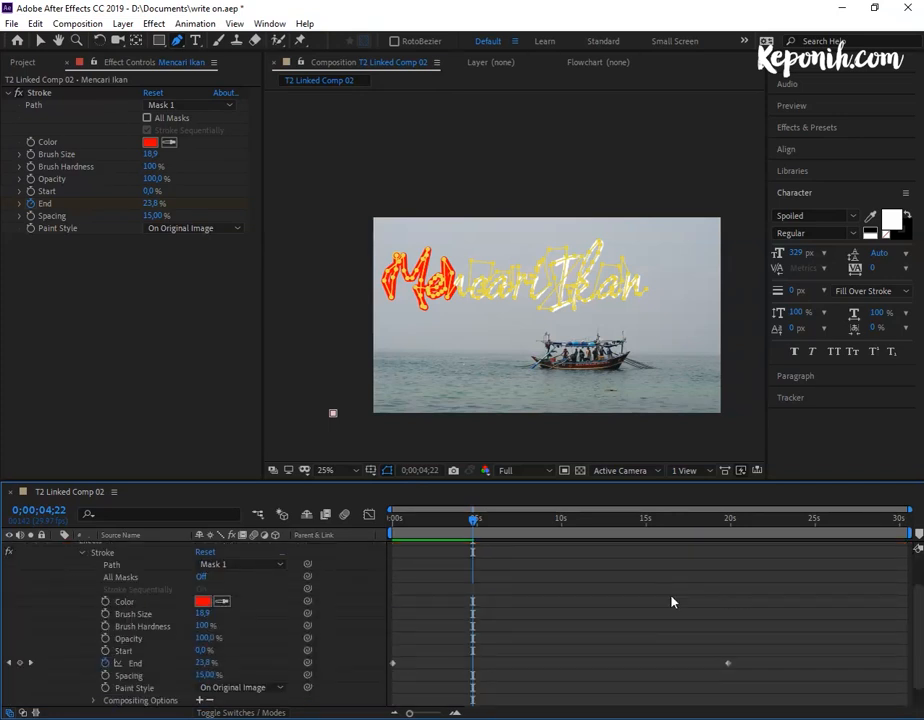
{"action": "left_click", "coordinate": [82, 553]}
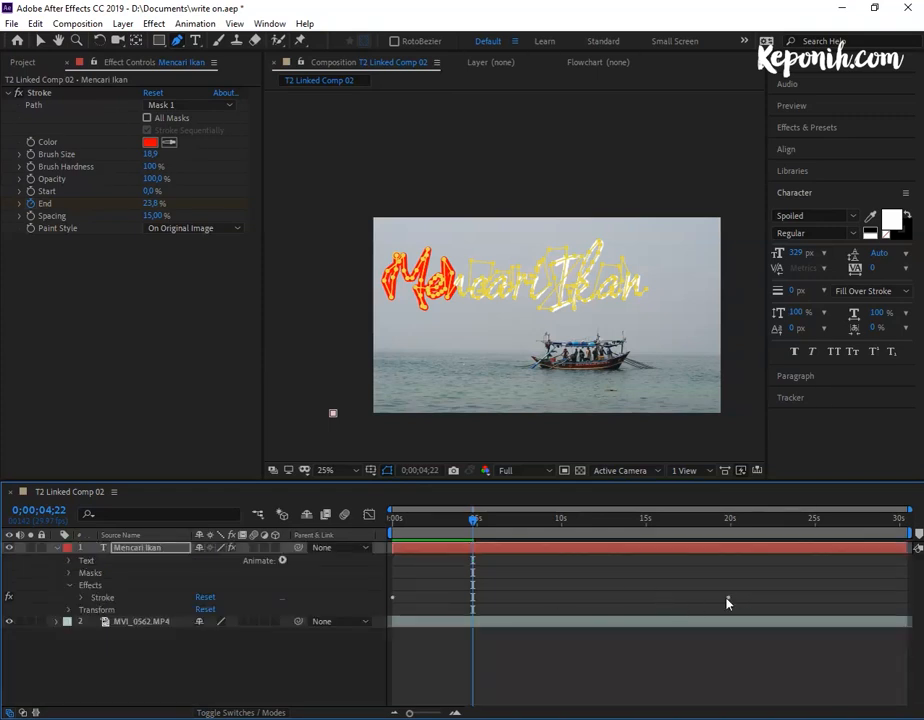
{"action": "left_click", "coordinate": [726, 603]}
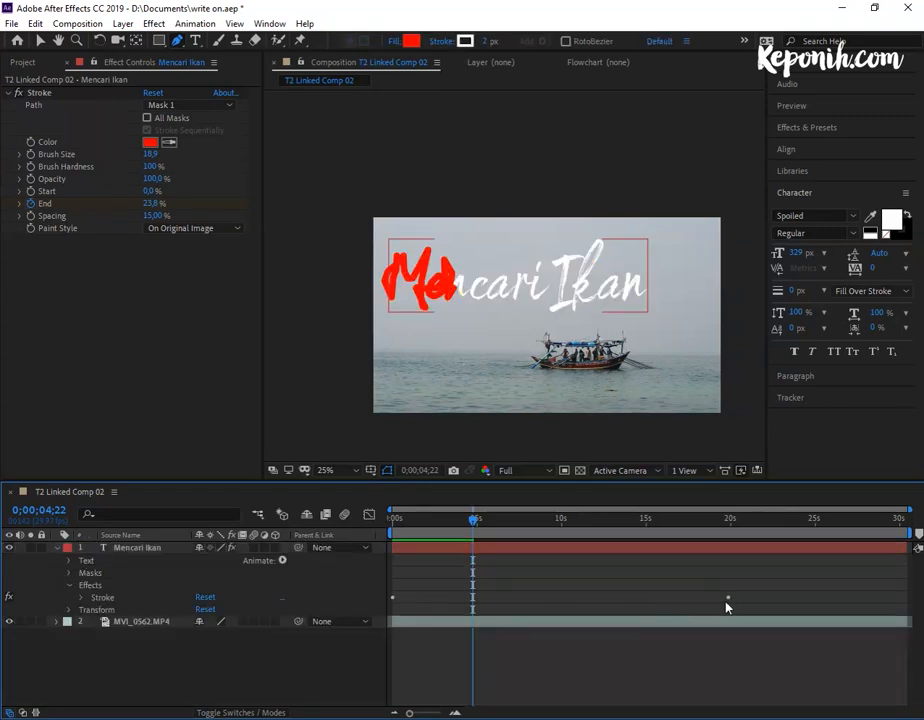
{"action": "left_click", "coordinate": [83, 598]}
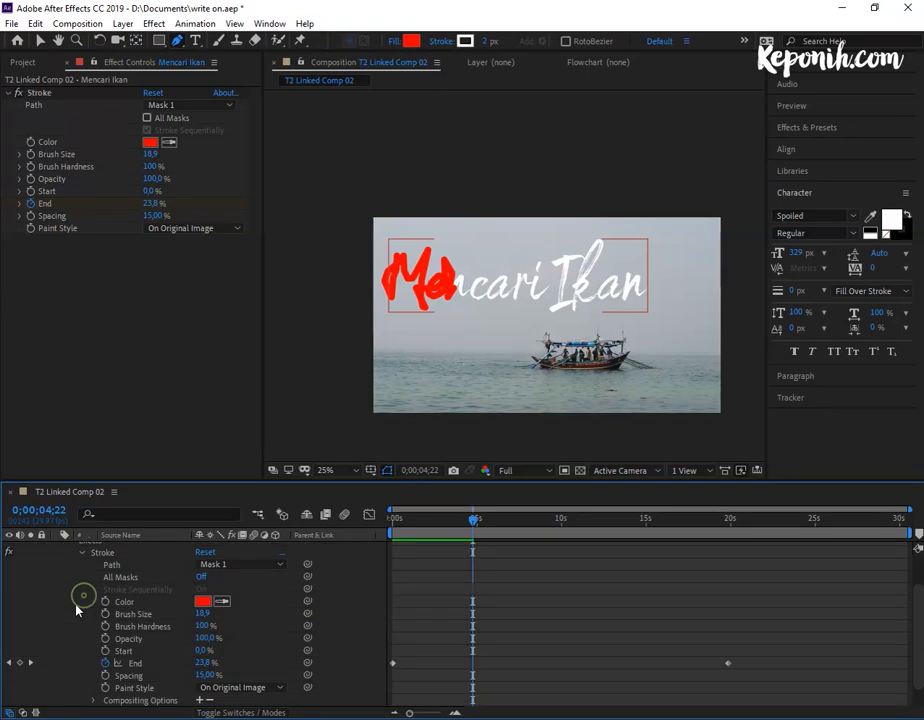
{"action": "scroll", "coordinate": [120, 620], "scroll_direction": "down", "scroll_amount": 1}
{"action": "left_click", "coordinate": [135, 639]}
{"action": "left_click_drag", "start_coordinate": [728, 638], "coordinate": [563, 647]}
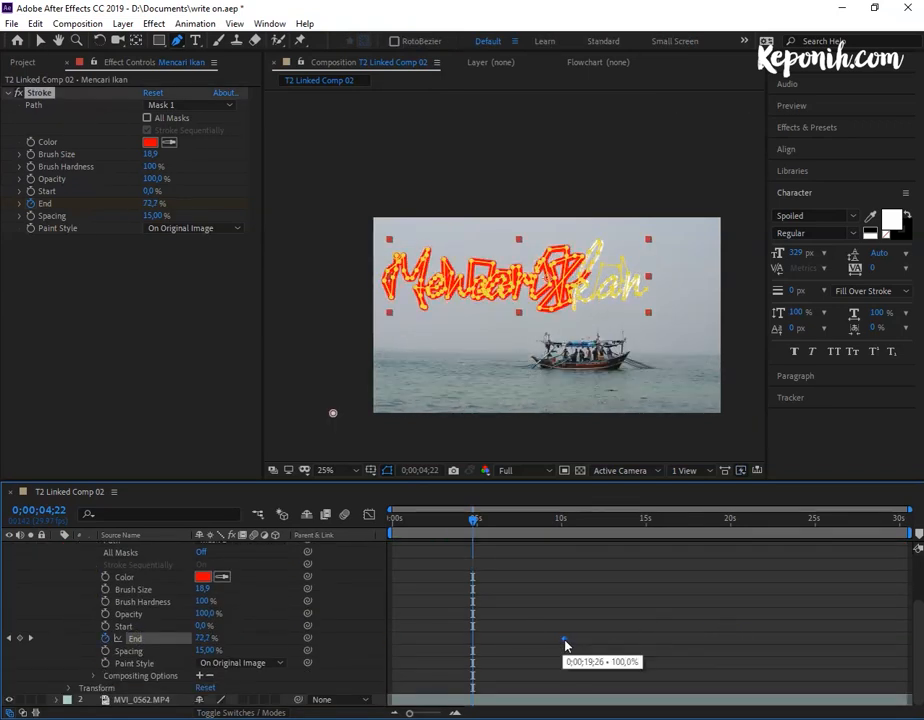
Play the composition from the start to preview the retimed red stroke.
{"action": "left_click", "coordinate": [397, 519]}
{"action": "left_click_drag", "start_coordinate": [397, 521], "coordinate": [369, 519]}
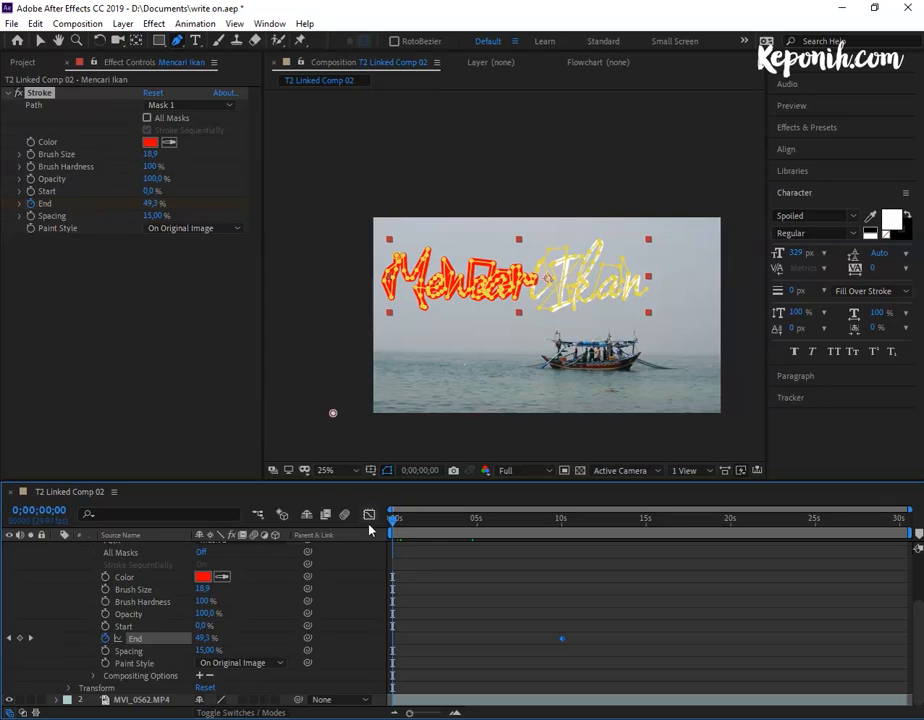
{"action": "left_click", "coordinate": [283, 421]}
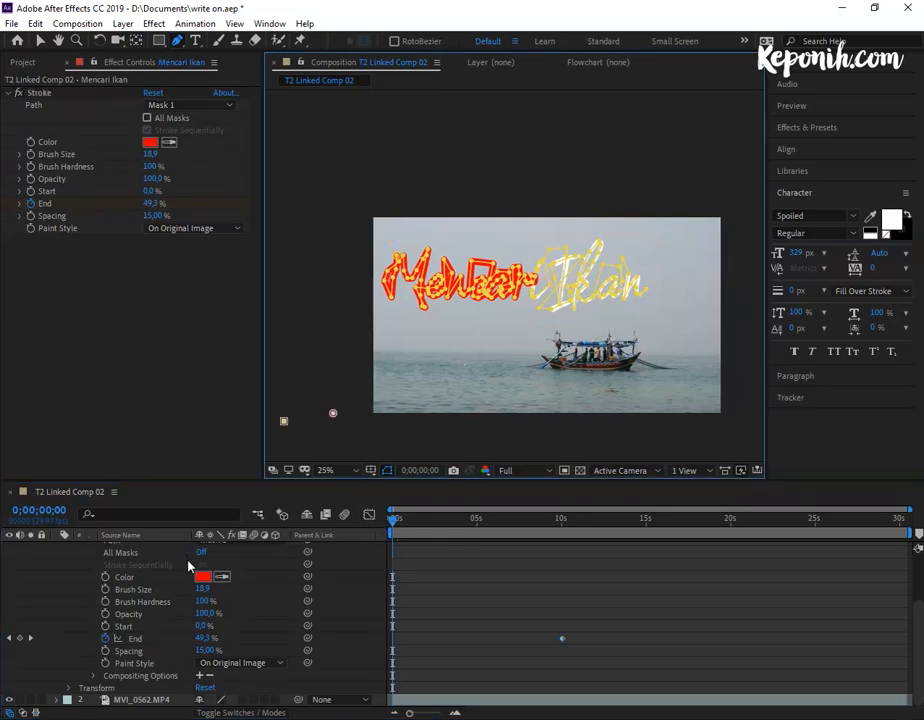
{"action": "key", "text": "space"}
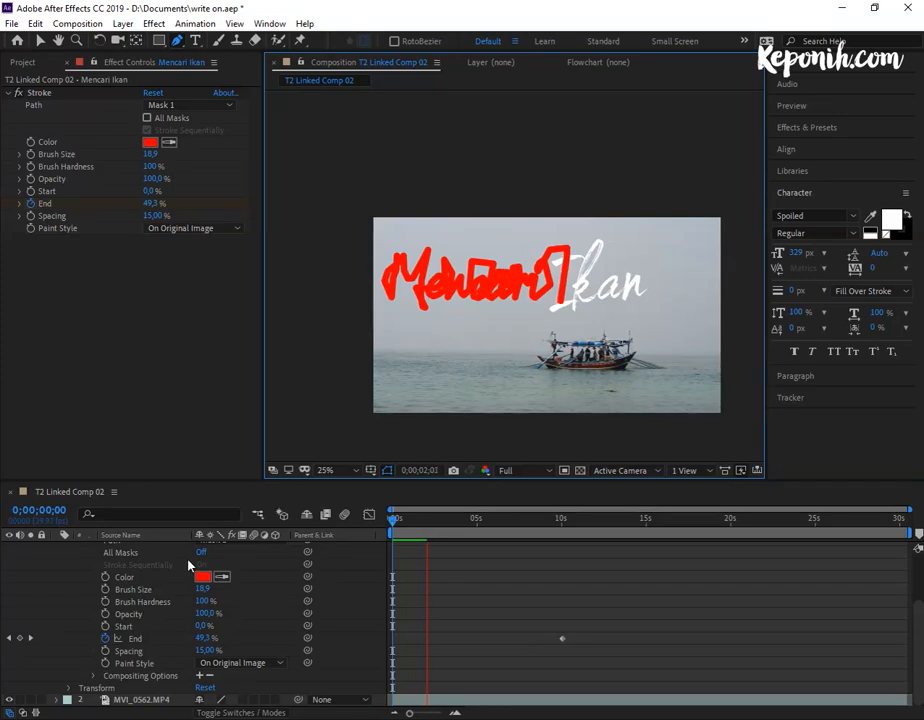
{"action": "key", "text": "space"}
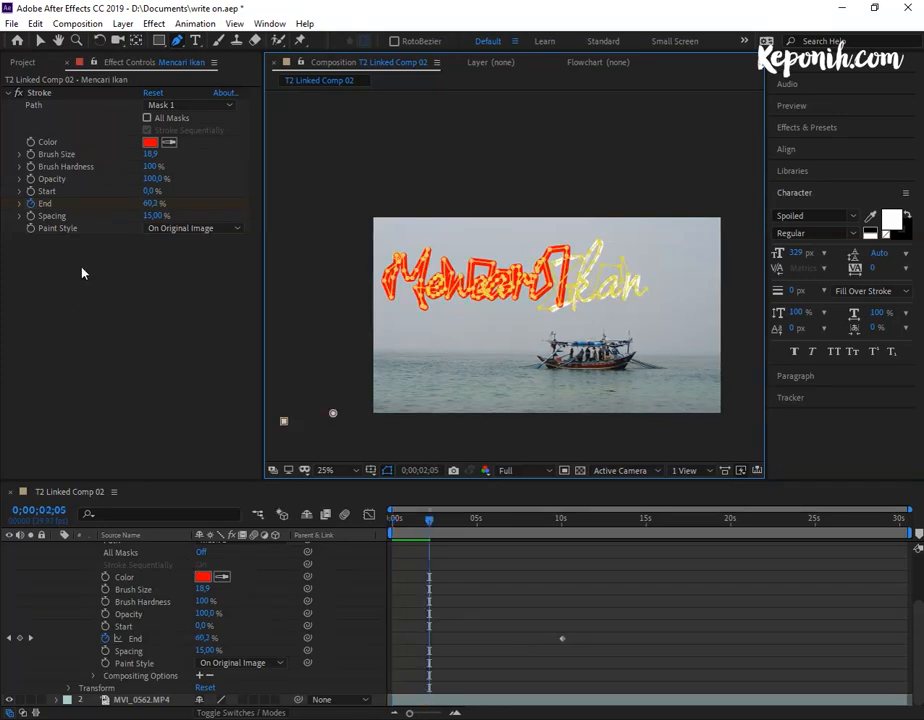
Set the Stroke effect's Paint Style to Reveal Original Image and collapse the title layer's properties.
{"action": "left_click", "coordinate": [152, 229]}
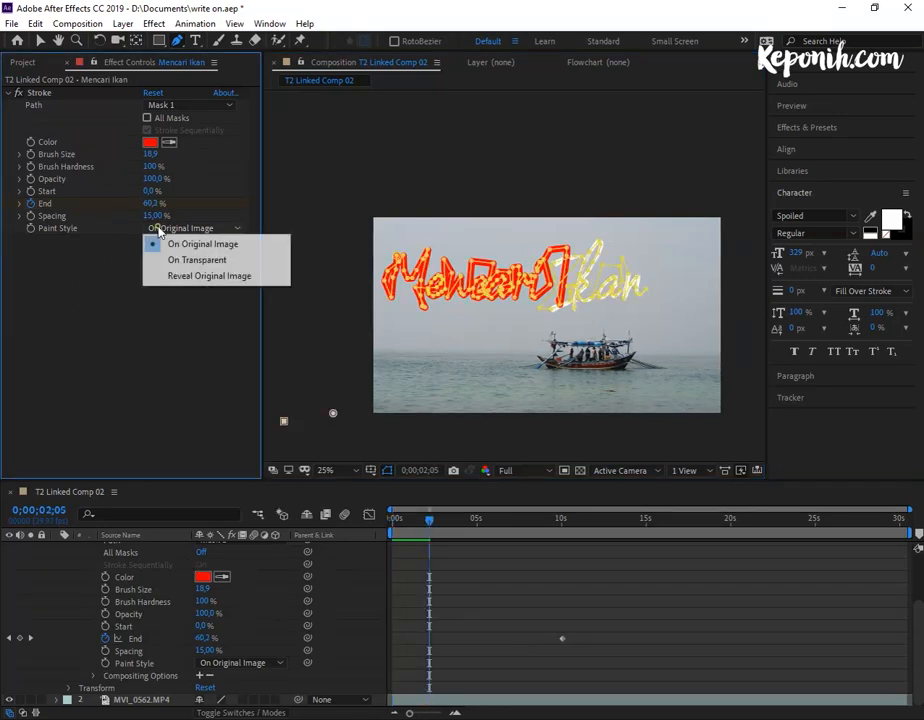
{"action": "left_click", "coordinate": [185, 279]}
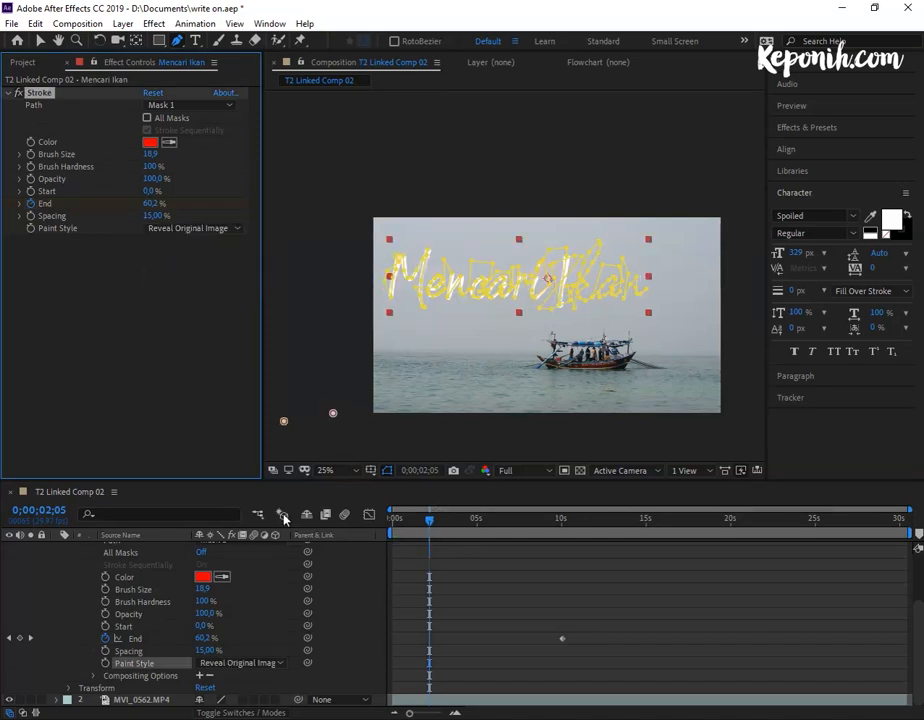
{"action": "scroll", "coordinate": [80, 583], "scroll_direction": "up", "scroll_amount": 2}
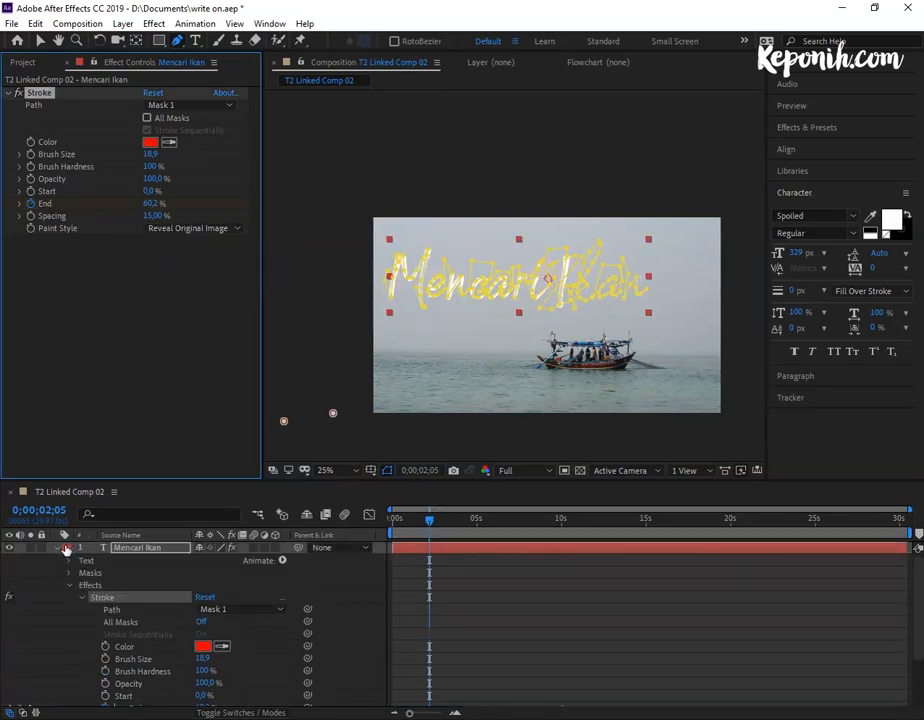
{"action": "left_click", "coordinate": [62, 548]}
{"action": "left_click", "coordinate": [152, 561]}
{"action": "left_click", "coordinate": [165, 611]}
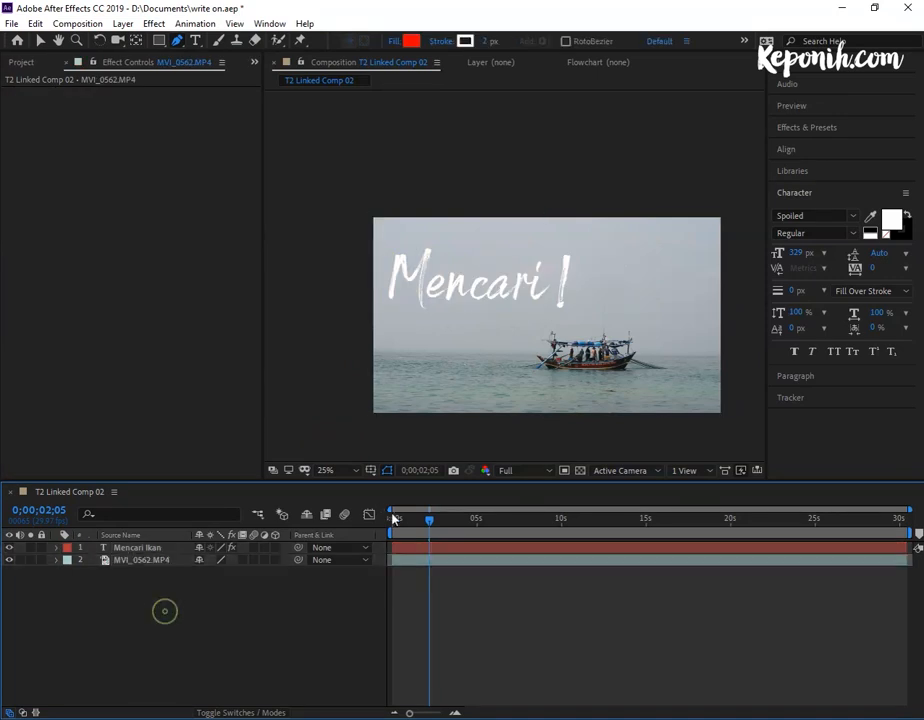
Play the composition from the start to preview how the stroke reveals the white lettering.
{"action": "left_click_drag", "start_coordinate": [429, 519], "coordinate": [380, 515]}
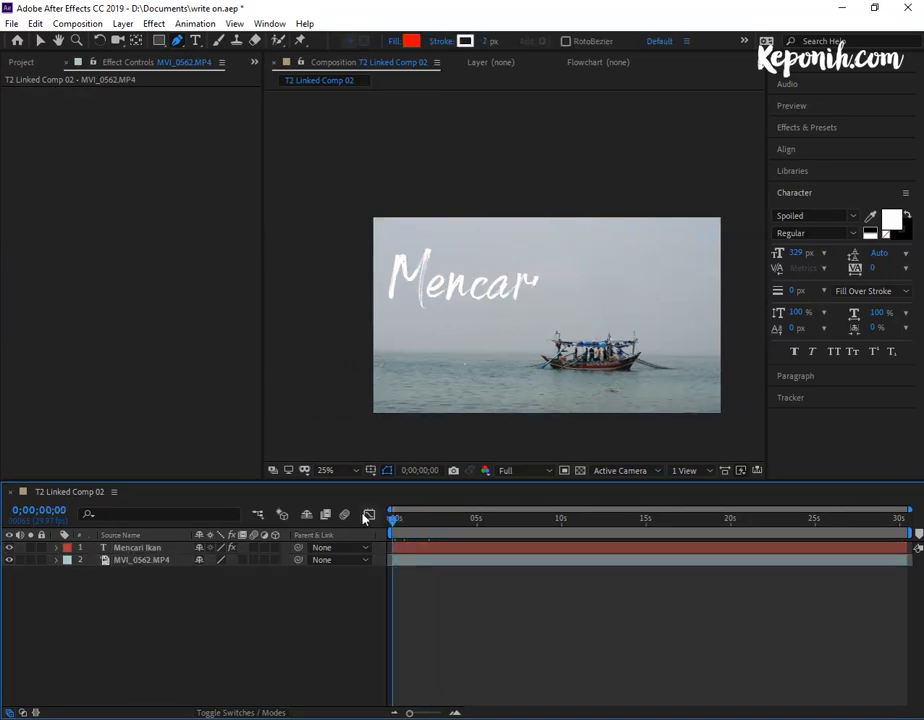
{"action": "key", "text": "space"}
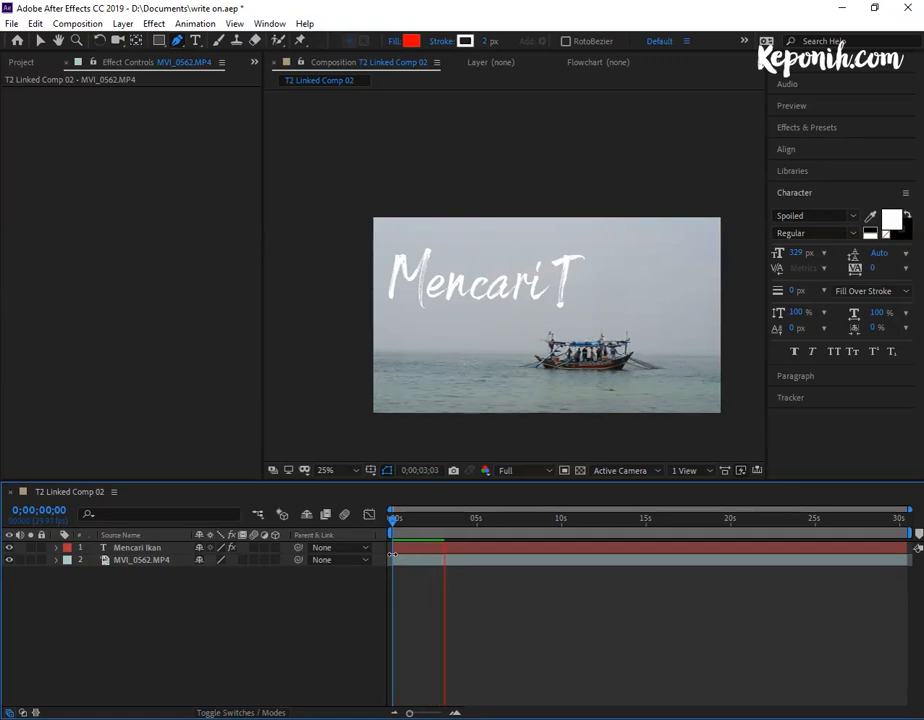
{"action": "left_click_drag", "start_coordinate": [441, 528], "coordinate": [278, 518]}
{"action": "key", "text": "space"}
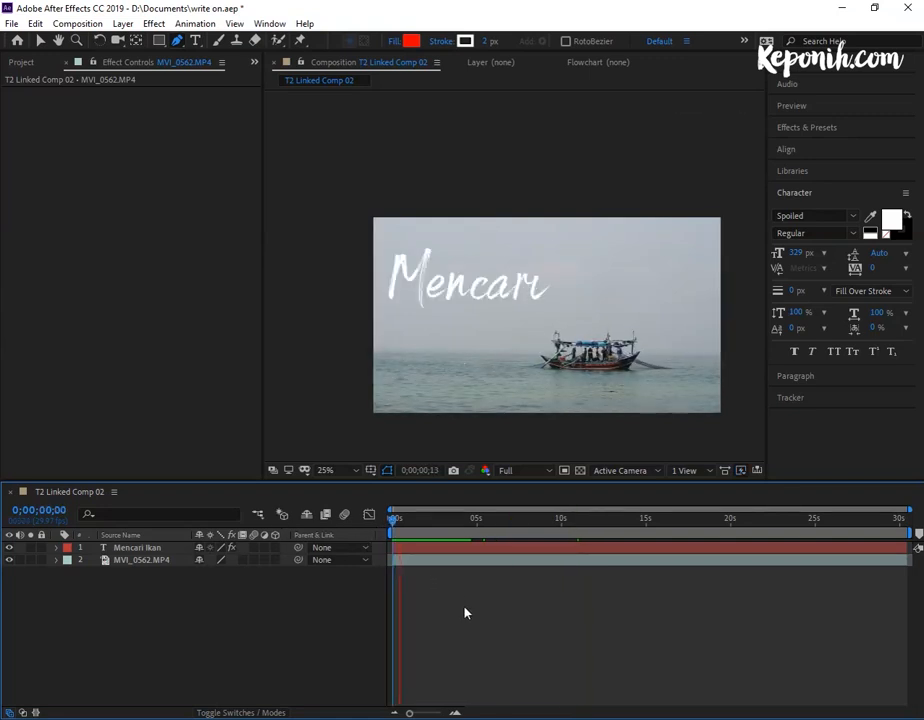
{"action": "key", "text": "space"}
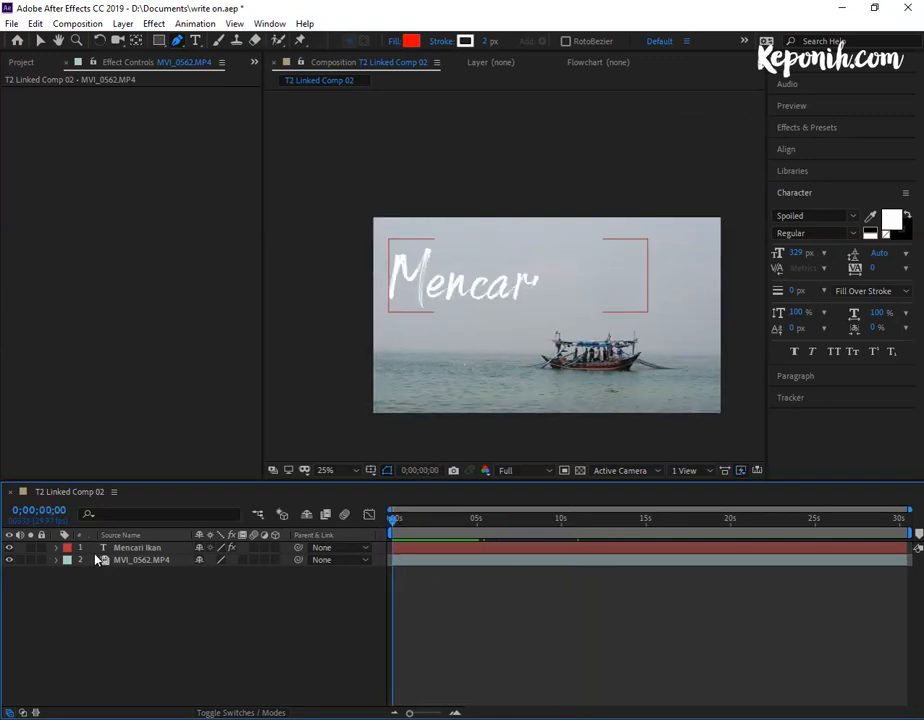
Keyframe the title's Stroke End at 0% at 0;00;00;00 again.
{"action": "left_click", "coordinate": [130, 548]}
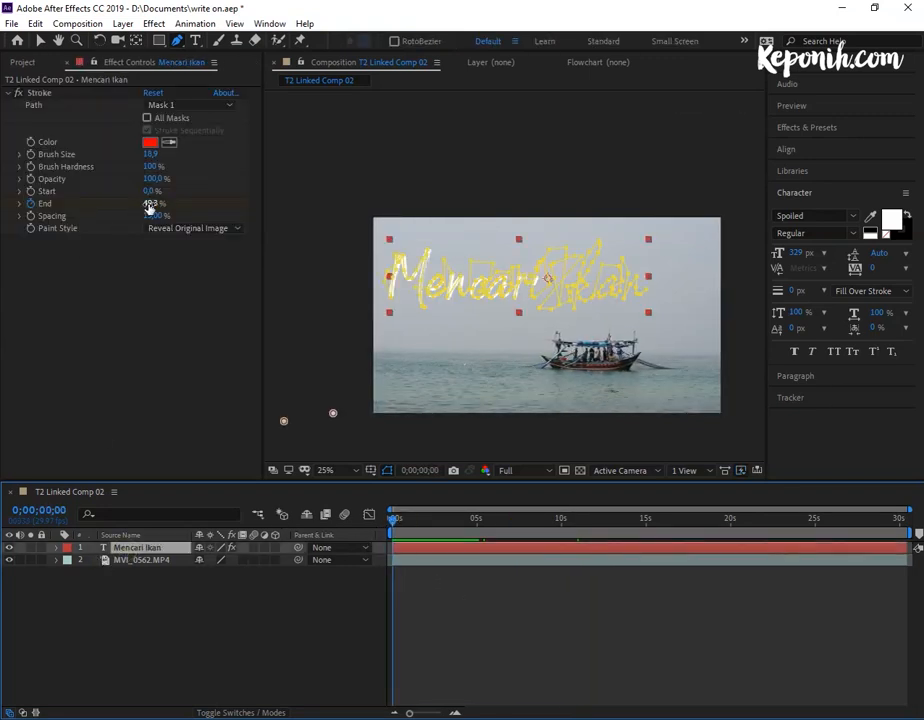
{"action": "left_click_drag", "start_coordinate": [150, 203], "coordinate": [102, 203]}
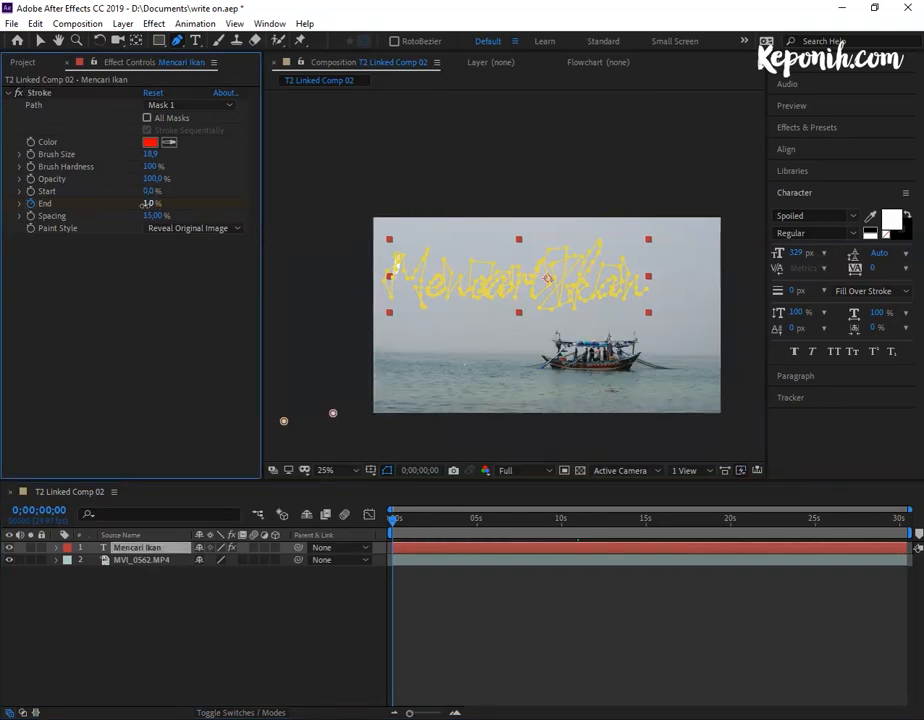
{"action": "left_click_drag", "start_coordinate": [146, 204], "coordinate": [123, 204]}
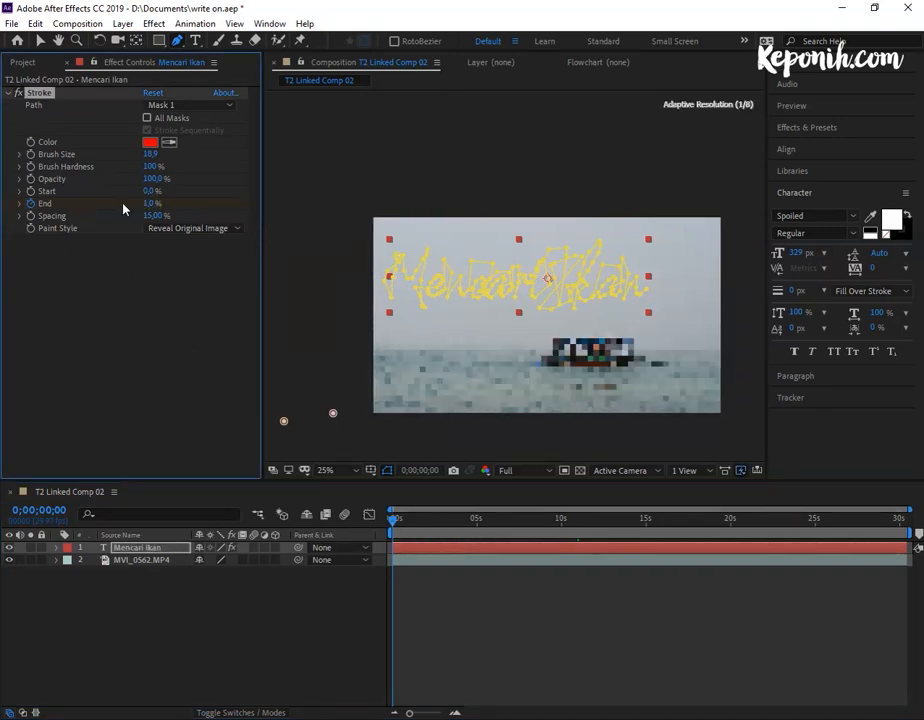
{"action": "left_click", "coordinate": [17, 203]}
{"action": "left_click", "coordinate": [17, 203]}
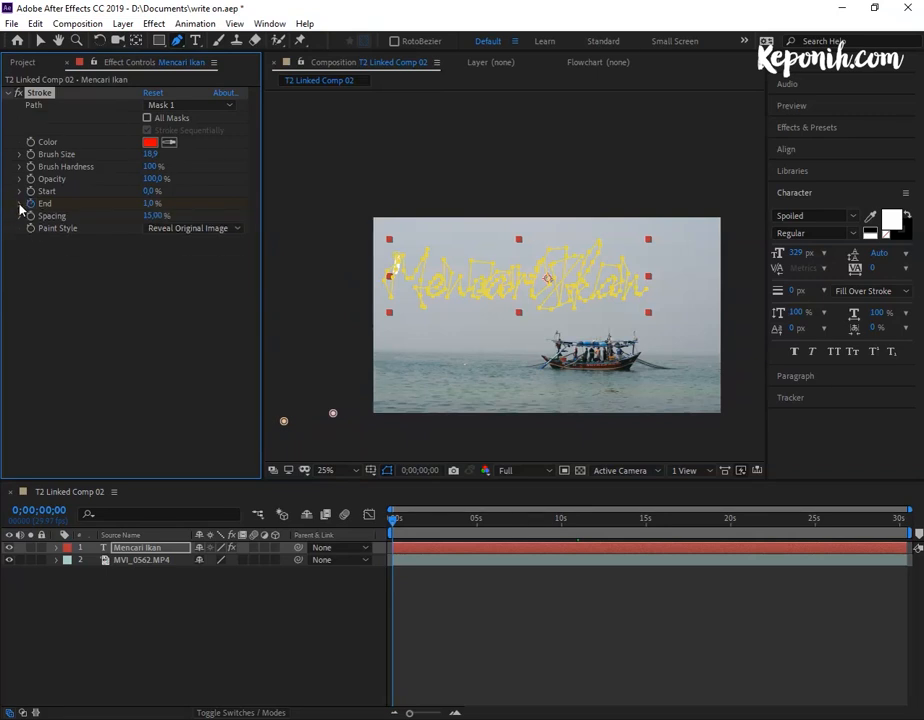
{"action": "left_click", "coordinate": [18, 203]}
{"action": "left_click_drag", "start_coordinate": [42, 224], "coordinate": [40, 224]}
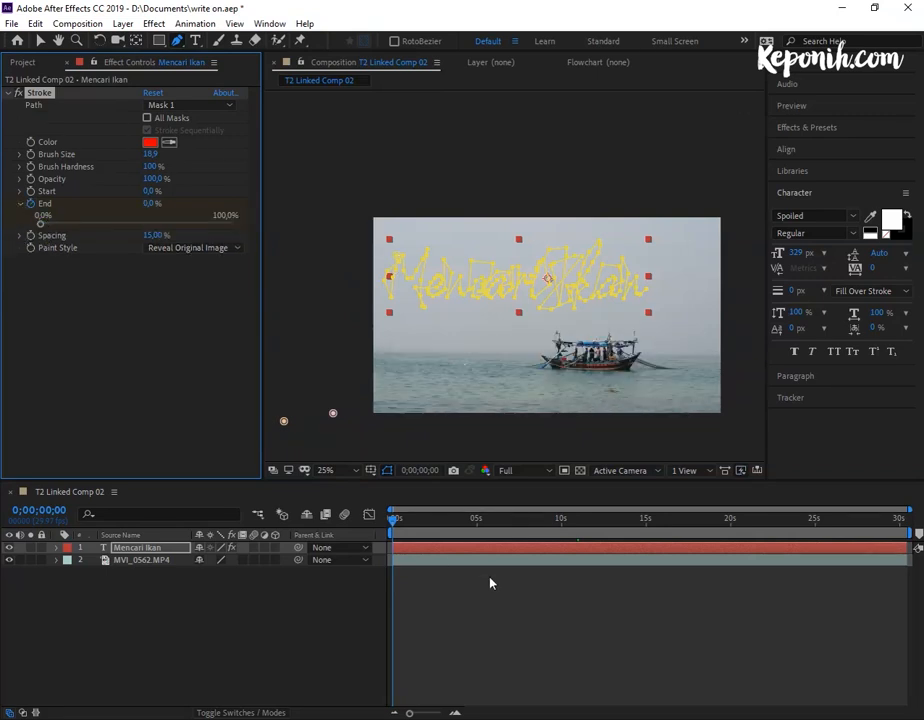
Scrub to 0;00;10;00 and play from the start to check the complete write-on of the title.
{"action": "mouse_move", "coordinate": [393, 520]}
{"action": "left_mouse_down"}
{"action": "mouse_move", "coordinate": [542, 526]}
{"action": "mouse_move", "coordinate": [681, 511]}
{"action": "mouse_move", "coordinate": [562, 521]}
{"action": "left_mouse_up"}
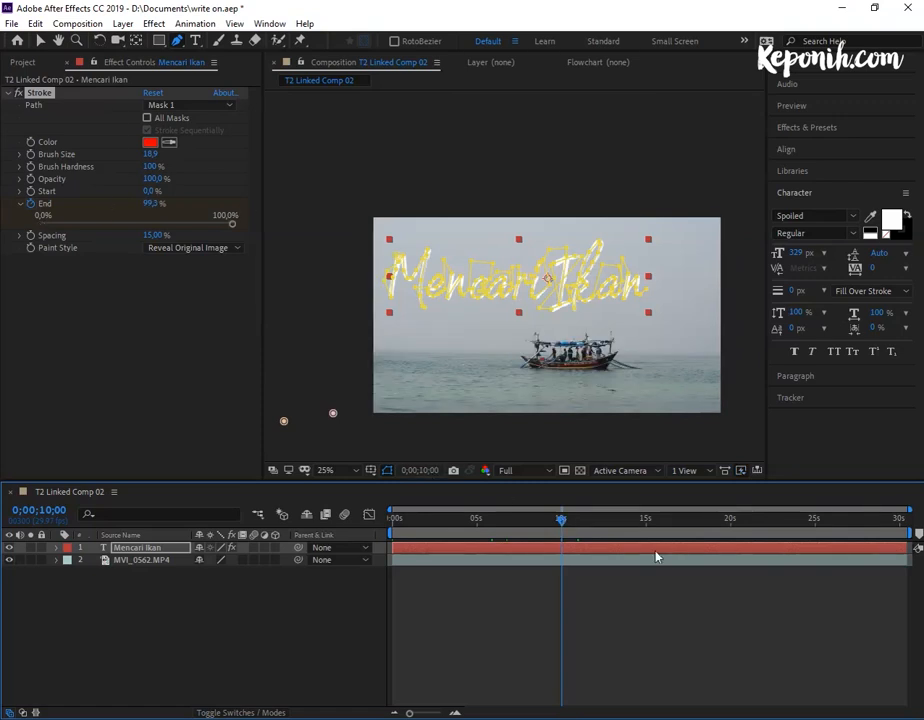
{"action": "left_click", "coordinate": [398, 520]}
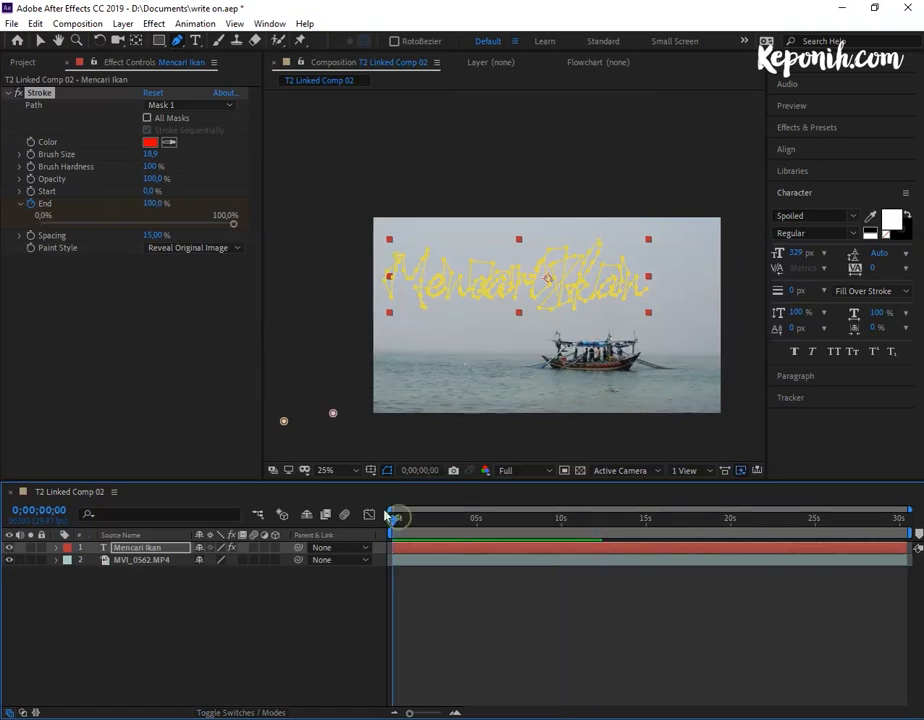
{"action": "key", "text": "space"}
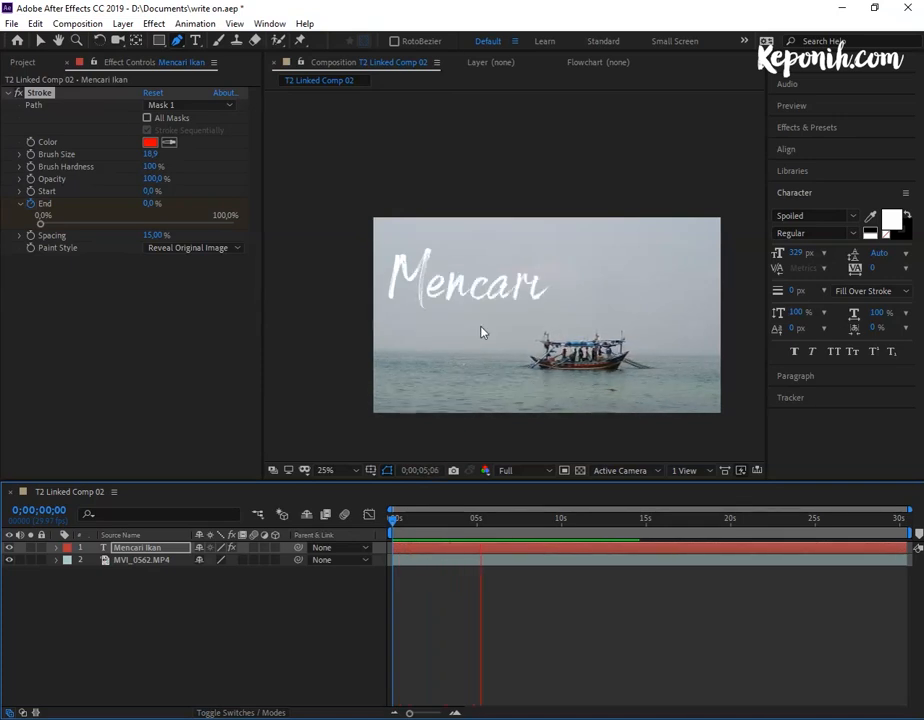
{"action": "key", "text": "space"}
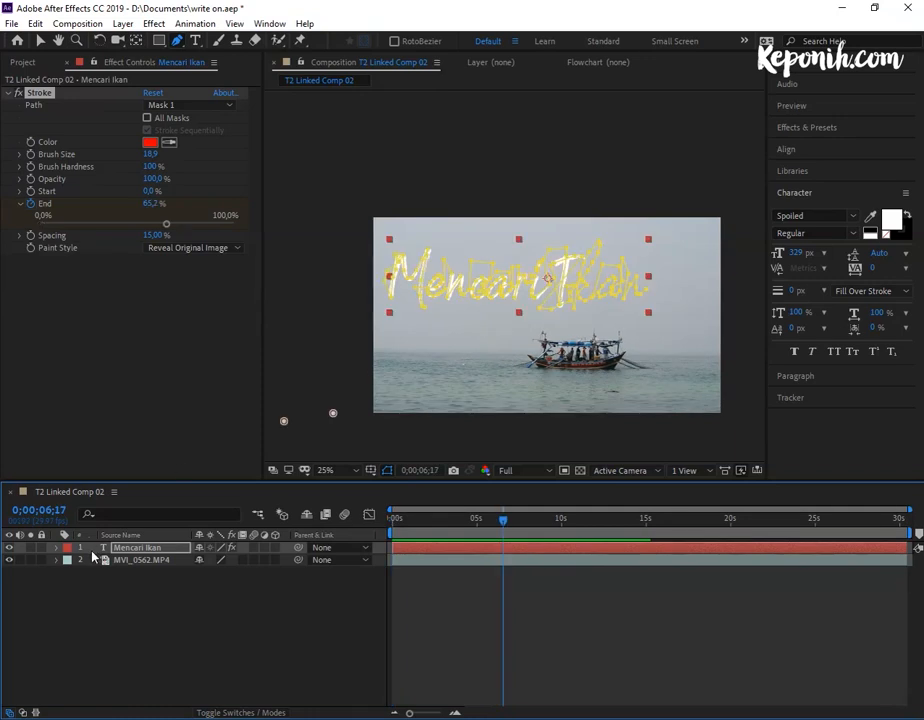
Move the 0% End keyframe to about 5 seconds and scrub through the delayed write-on to 0;00;12;28.
{"action": "left_click", "coordinate": [56, 547]}
{"action": "scroll", "coordinate": [92, 615], "scroll_direction": "down", "scroll_amount": 2}
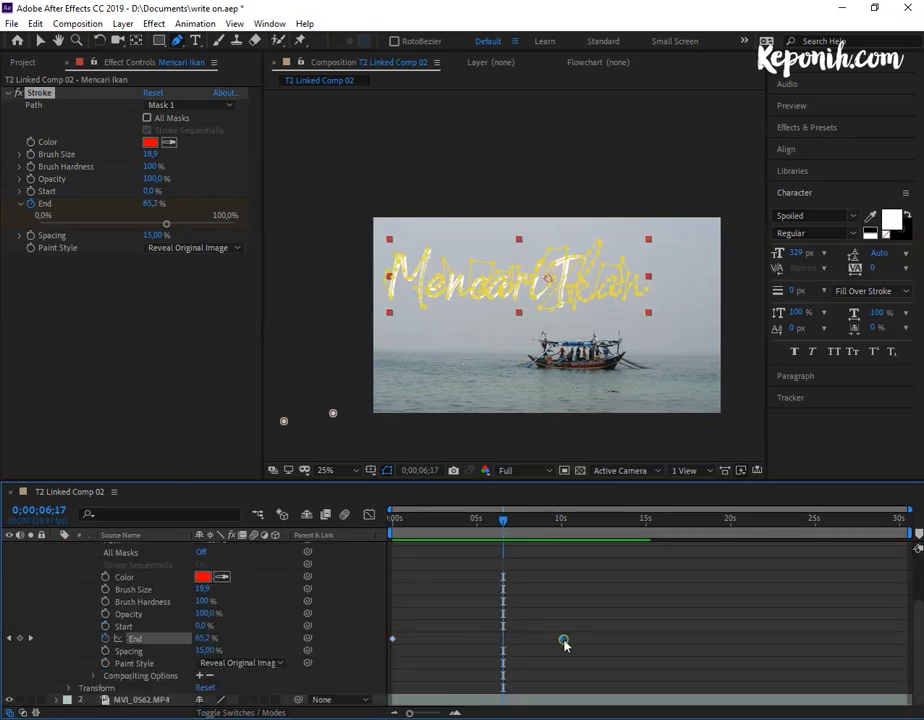
{"action": "left_click", "coordinate": [477, 524]}
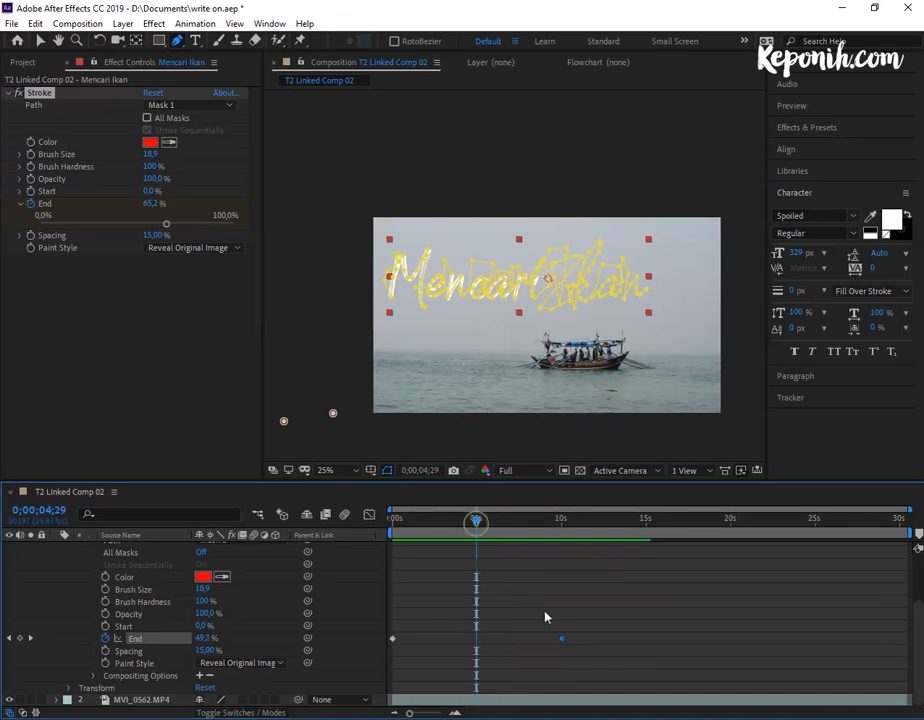
{"action": "left_click_drag", "start_coordinate": [393, 641], "coordinate": [478, 641]}
{"action": "left_click_drag", "start_coordinate": [397, 519], "coordinate": [611, 525]}
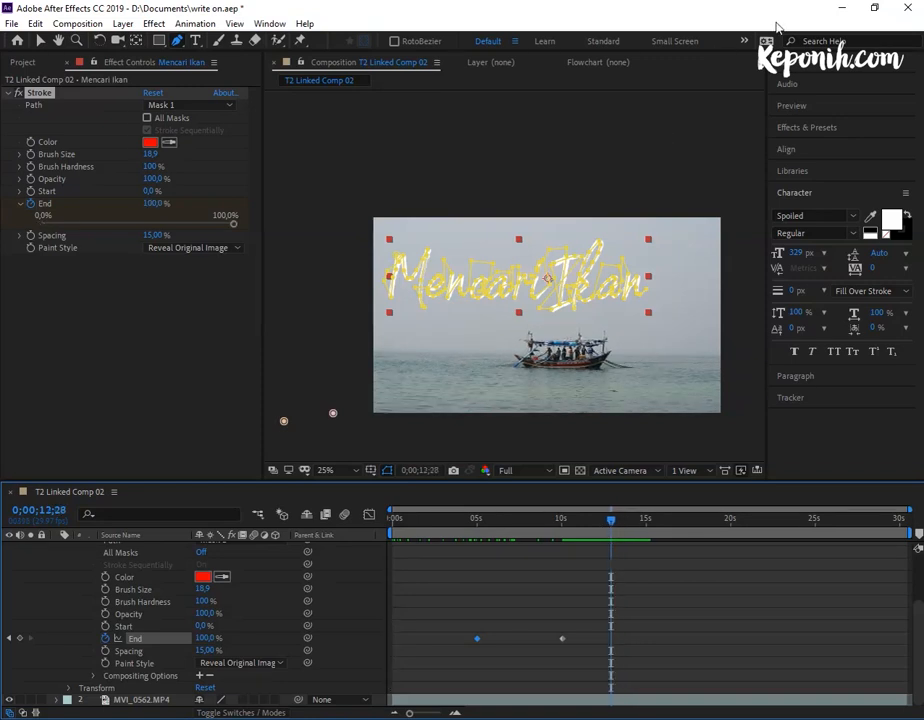
Close After Effects saving the changes to write on.aep, and check the linked comp around 00;00;05;06 in Premiere Pro.
{"action": "left_click", "coordinate": [907, 7]}
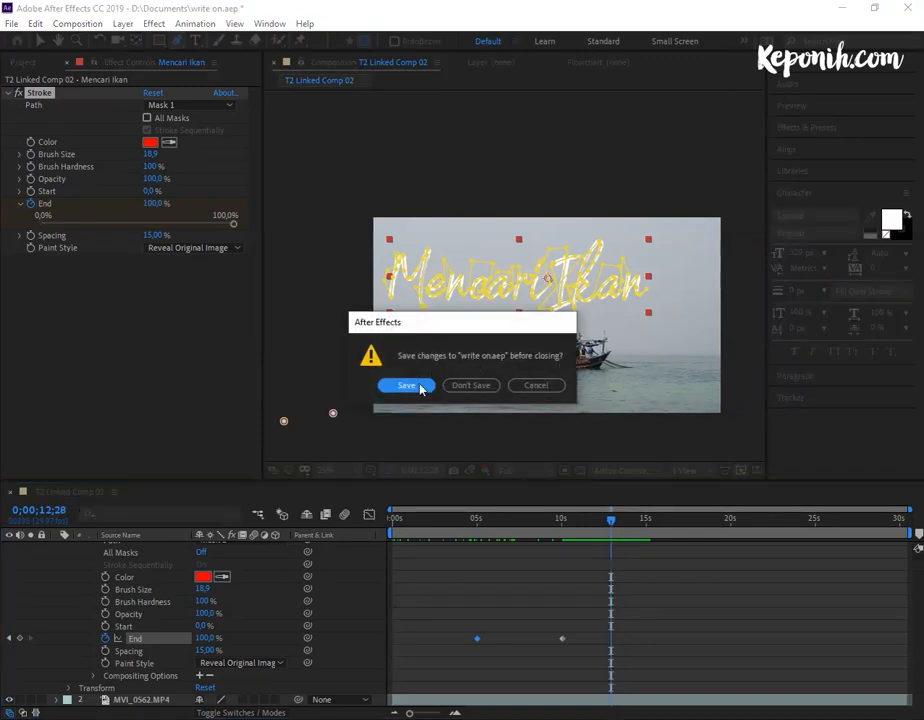
{"action": "left_click", "coordinate": [406, 385]}
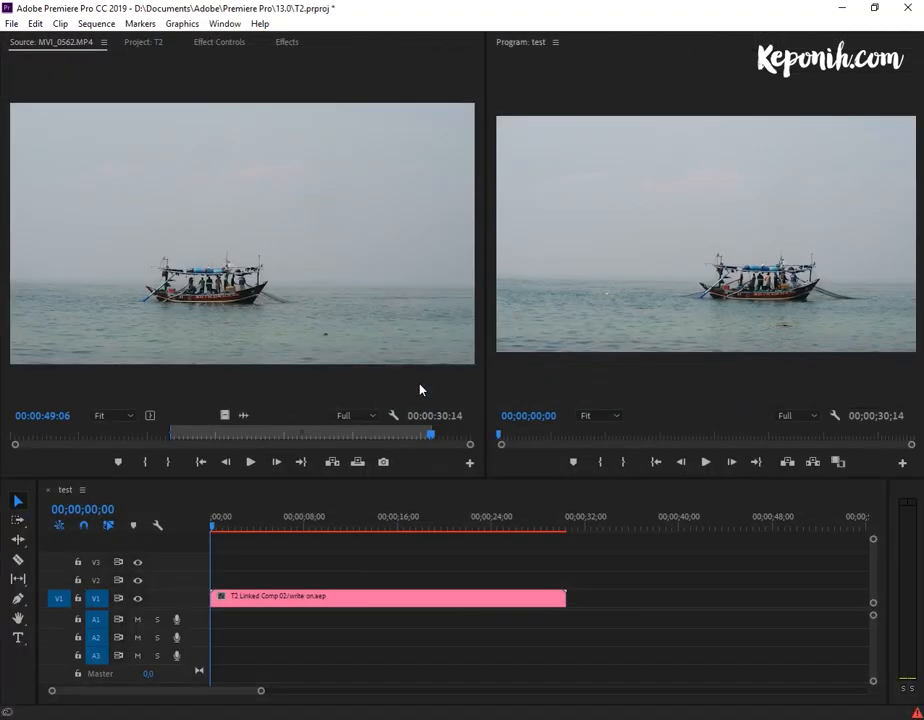
{"action": "left_click", "coordinate": [248, 528]}
{"action": "mouse_move", "coordinate": [258, 524]}
{"action": "left_mouse_down"}
{"action": "mouse_move", "coordinate": [297, 526]}
{"action": "mouse_move", "coordinate": [247, 522]}
{"action": "mouse_move", "coordinate": [301, 524]}
{"action": "mouse_move", "coordinate": [270, 524]}
{"action": "left_mouse_up"}
{"action": "key", "text": "Return"}
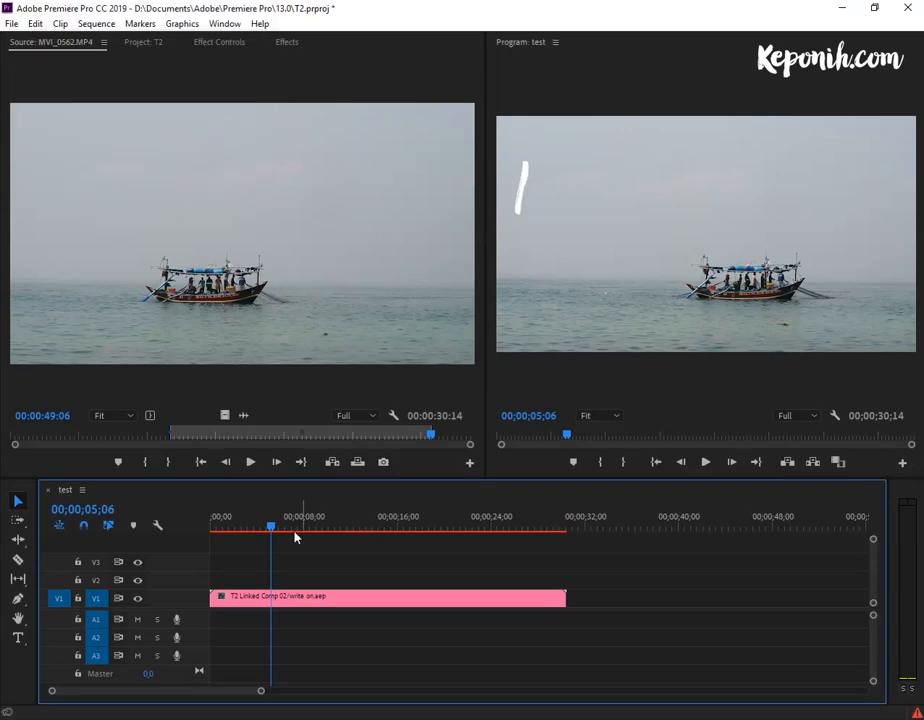
Cut the linked comp clip on V1 at 00;00;15;15 and delete the part after the cut.
{"action": "left_click_drag", "start_coordinate": [327, 532], "coordinate": [392, 530]}
{"action": "key", "text": "c"}
{"action": "left_click", "coordinate": [392, 598]}
{"action": "key", "text": "v"}
{"action": "left_click", "coordinate": [446, 601]}
{"action": "key", "text": "Delete"}
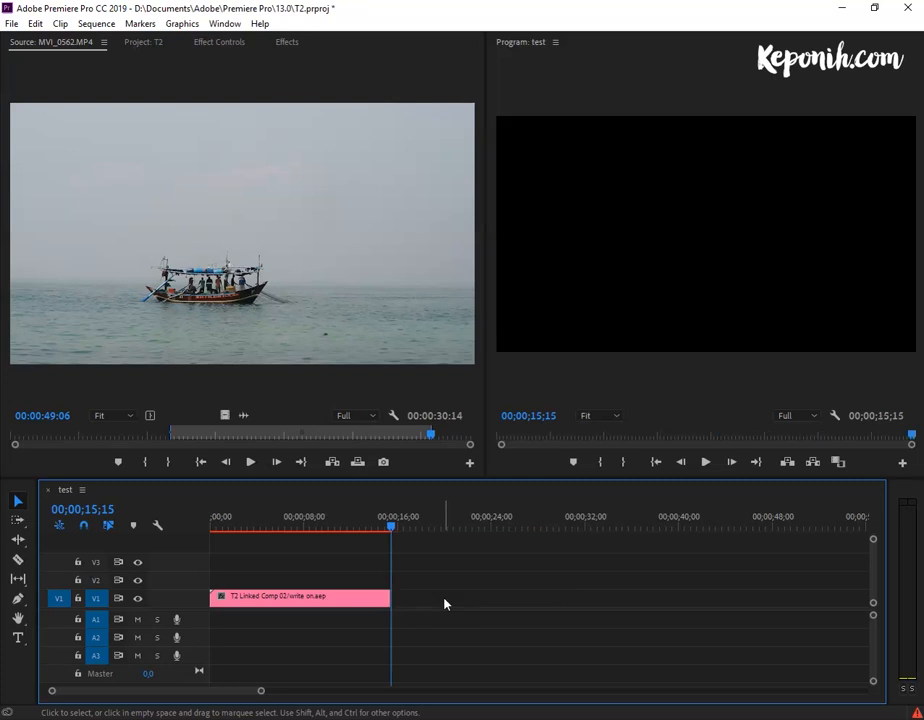
Render the test sequence and play back the finished write-on title, stopping at 00;00;12;08.
{"action": "key", "text": "Return"}
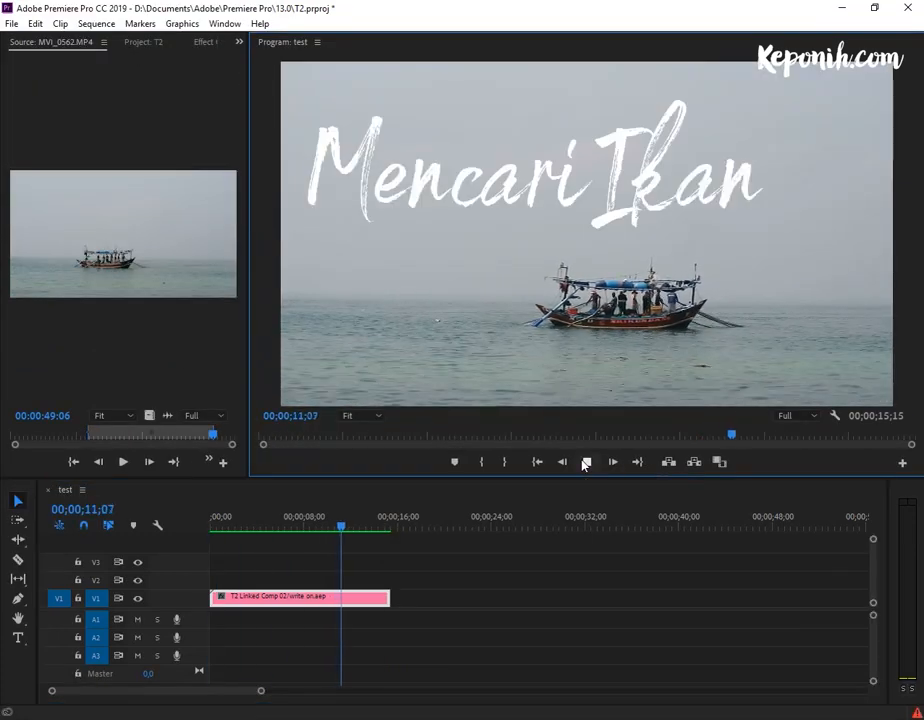
{"action": "left_click", "coordinate": [586, 462]}
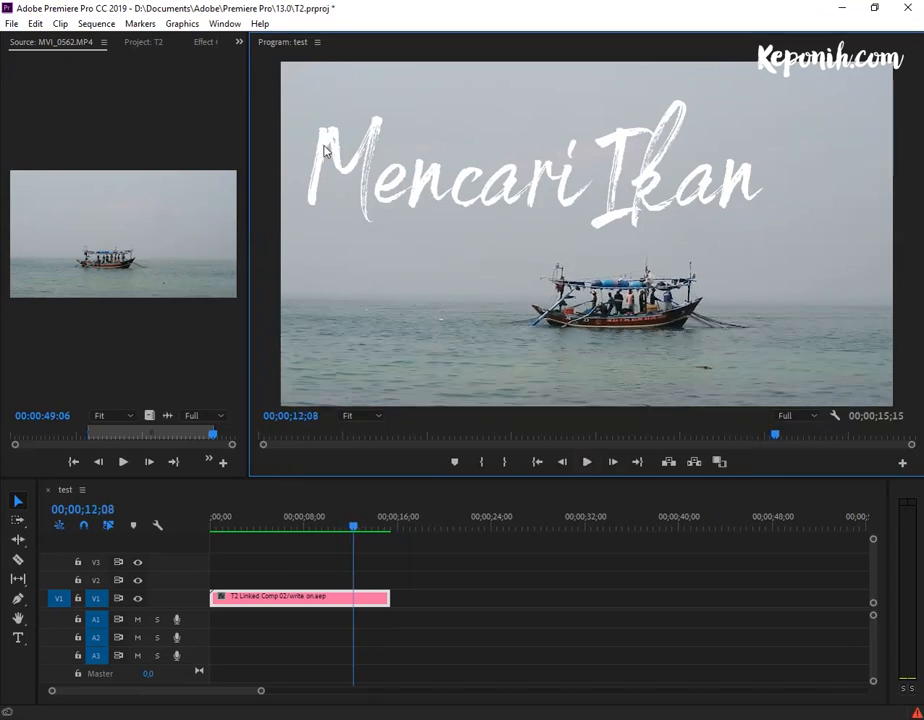